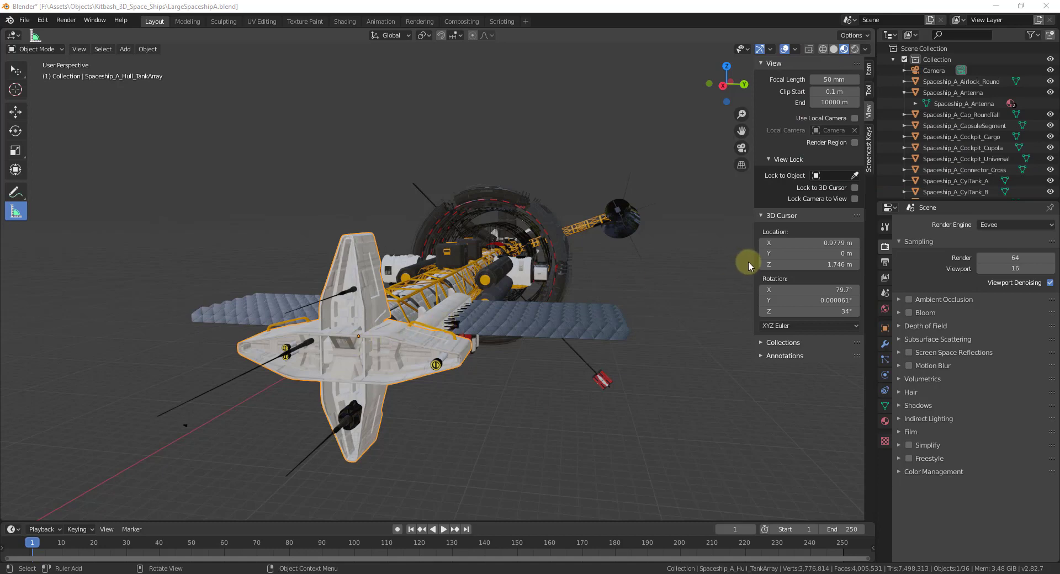
middle_click_drag(359, 393, 379, 374)
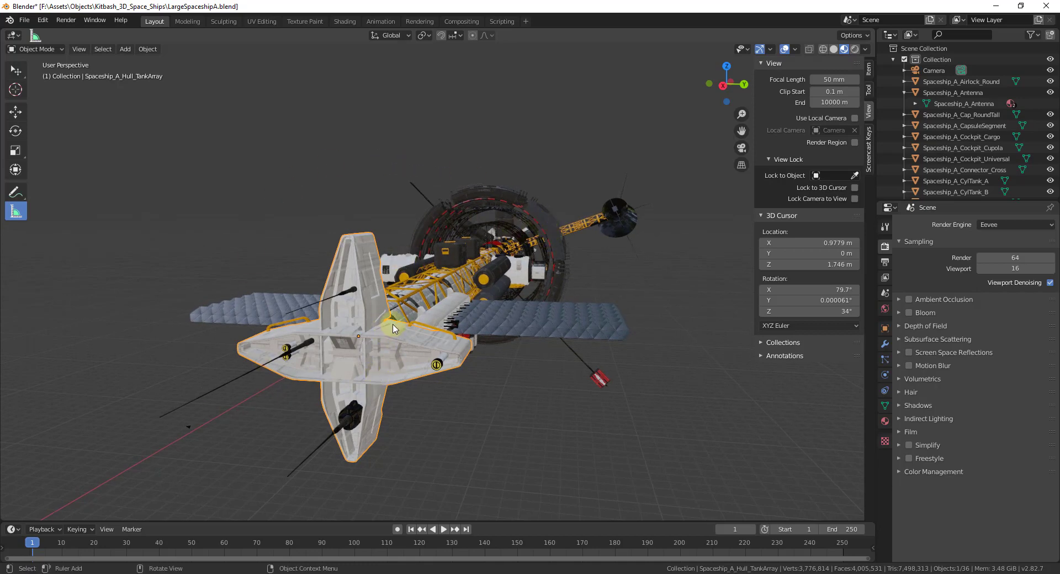
middle_click_drag(392, 329, 395, 321)
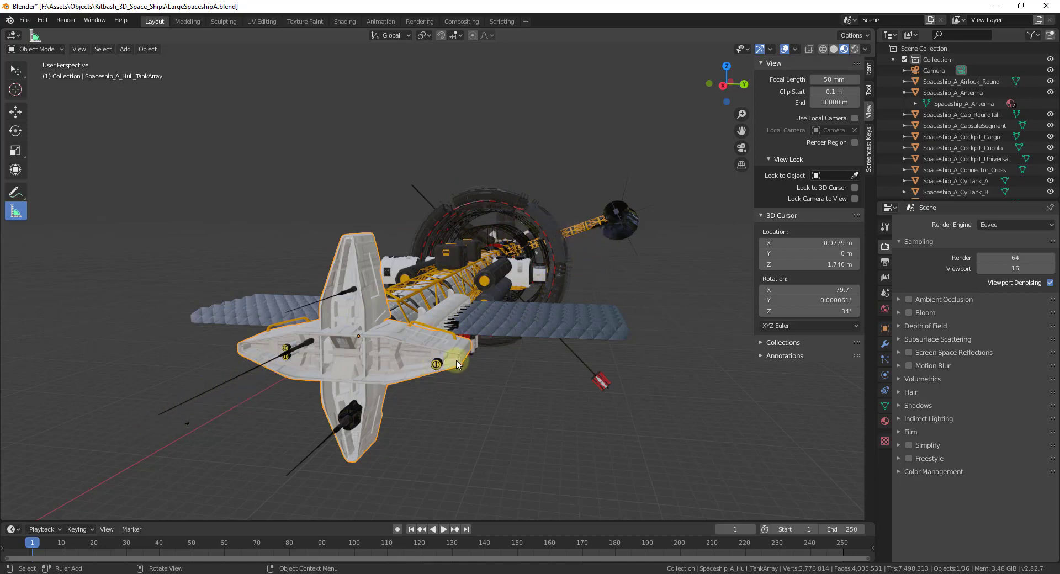
middle_click_drag(448, 366, 444, 370)
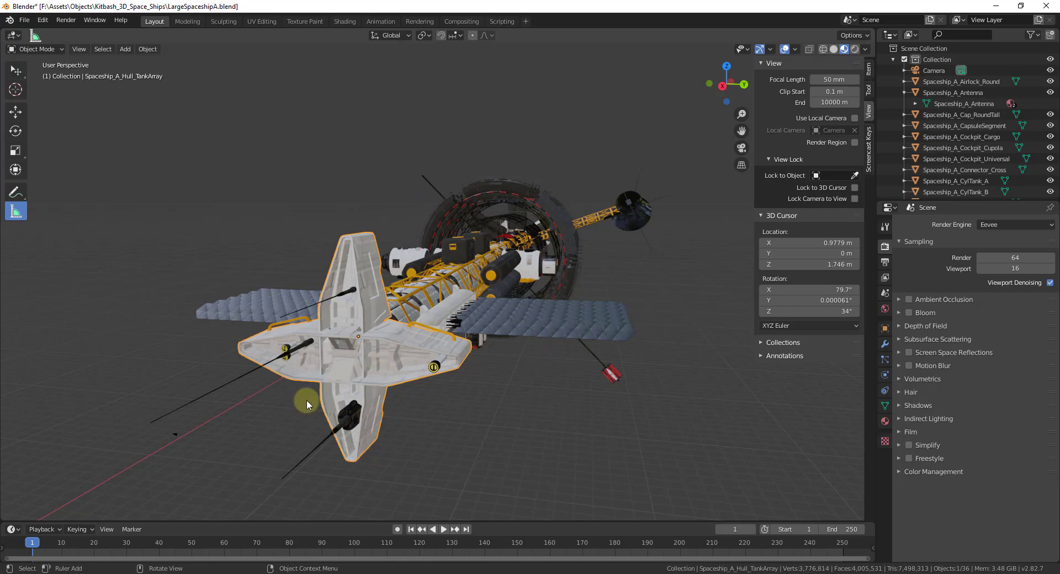
Select the camera behind the spaceship, turn on Lock Camera to View, and clear the selection
left_click(173, 433)
middle_click_drag(178, 433, 409, 56)
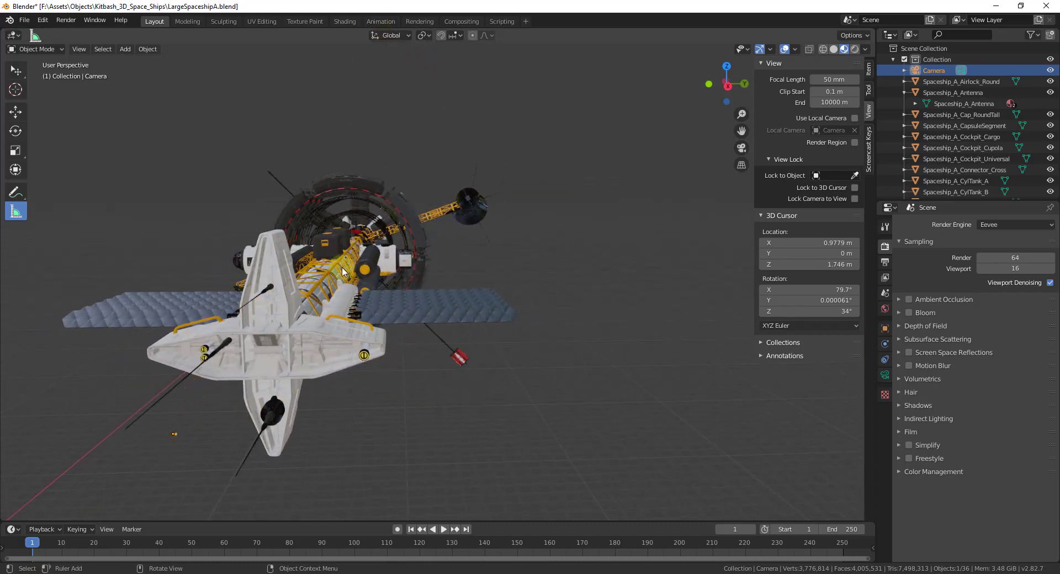
middle_click_drag(184, 433, 313, 299, "shift")
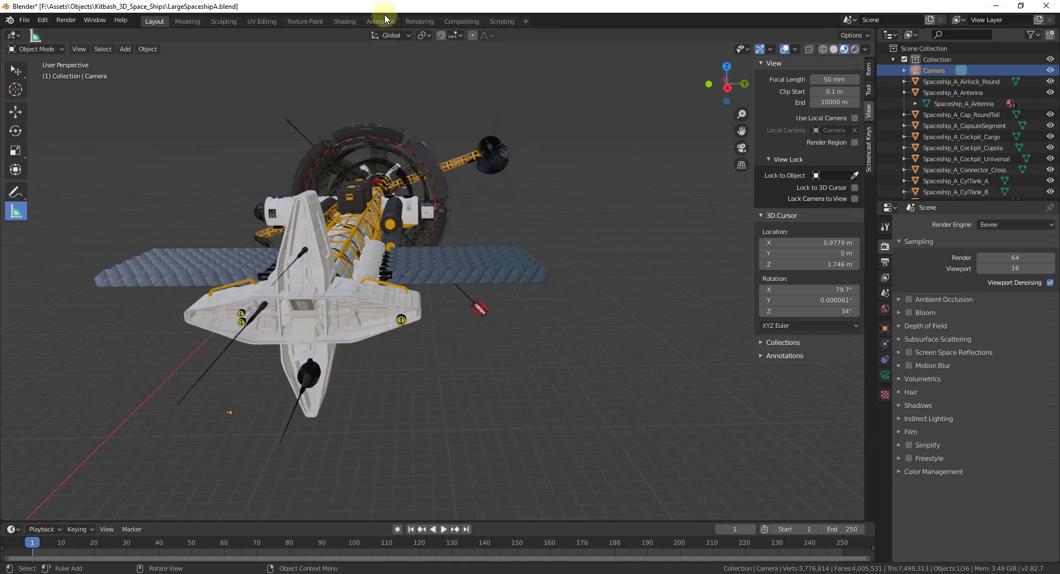
left_click(854, 199)
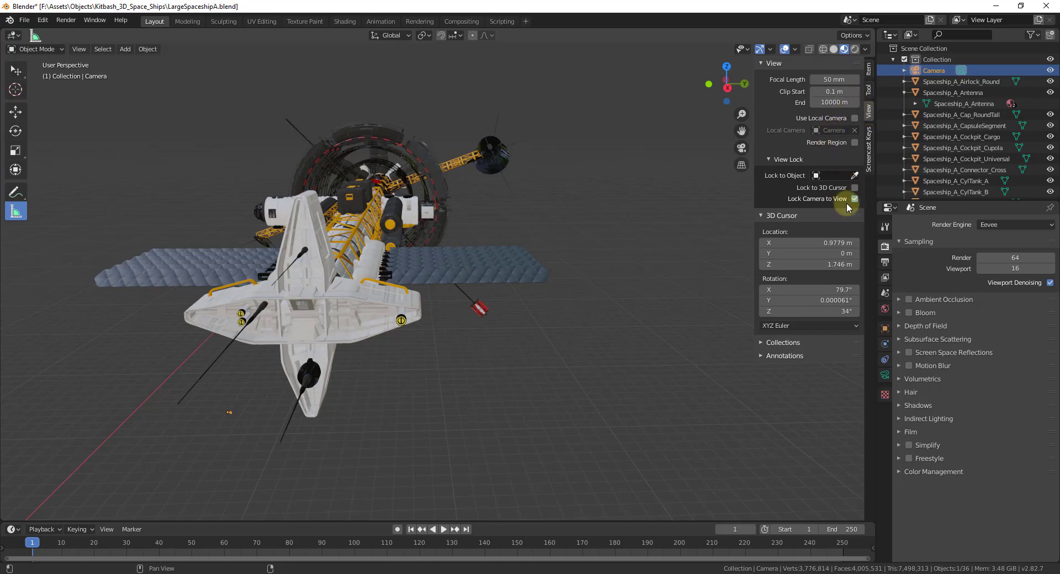
left_click(868, 157)
left_click(868, 110)
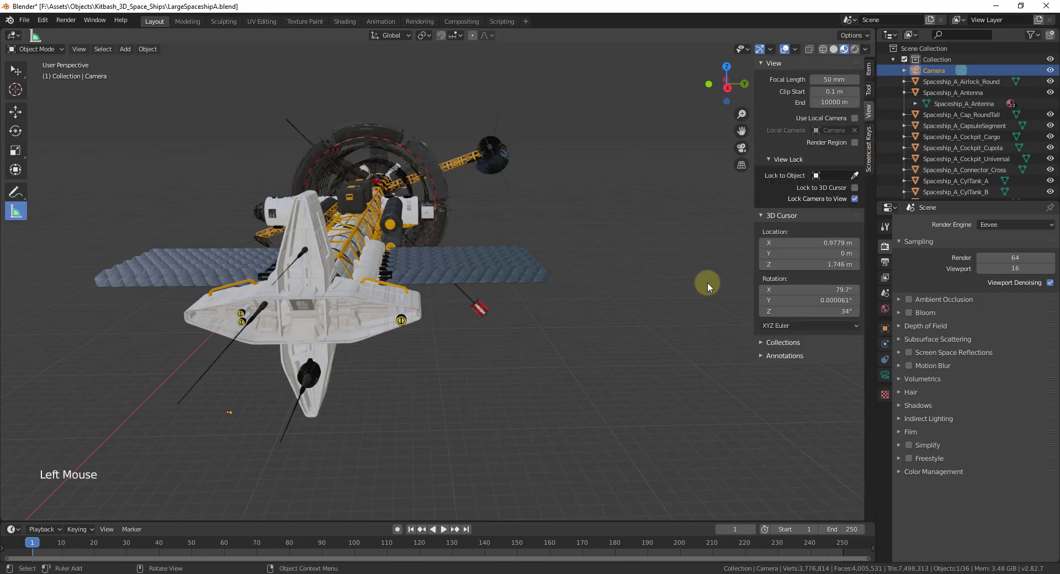
left_click(562, 354)
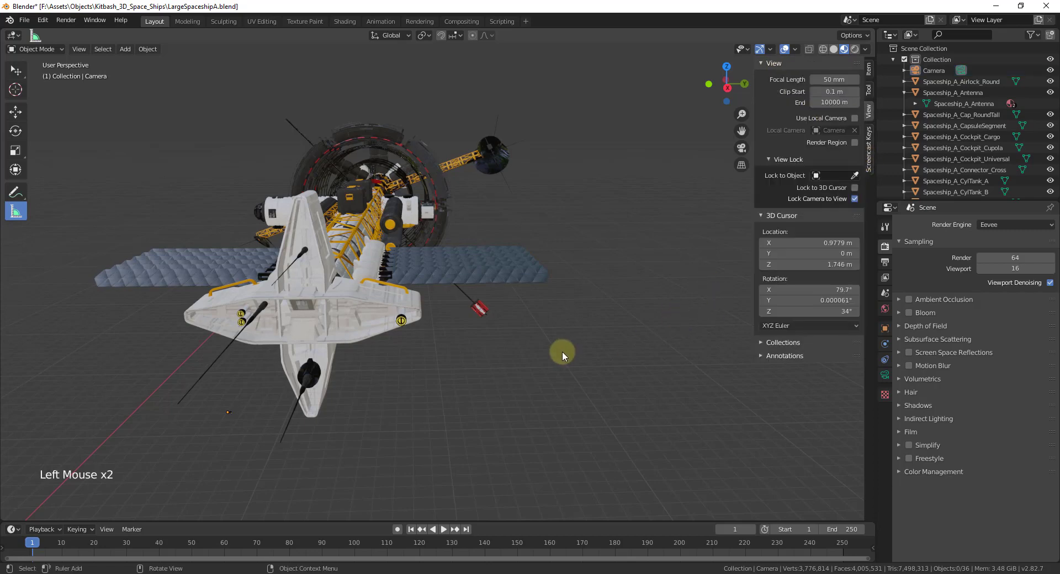
Look through the camera and reposition it to frame the spaceship from behind, slightly off to one side
key("KP_0")
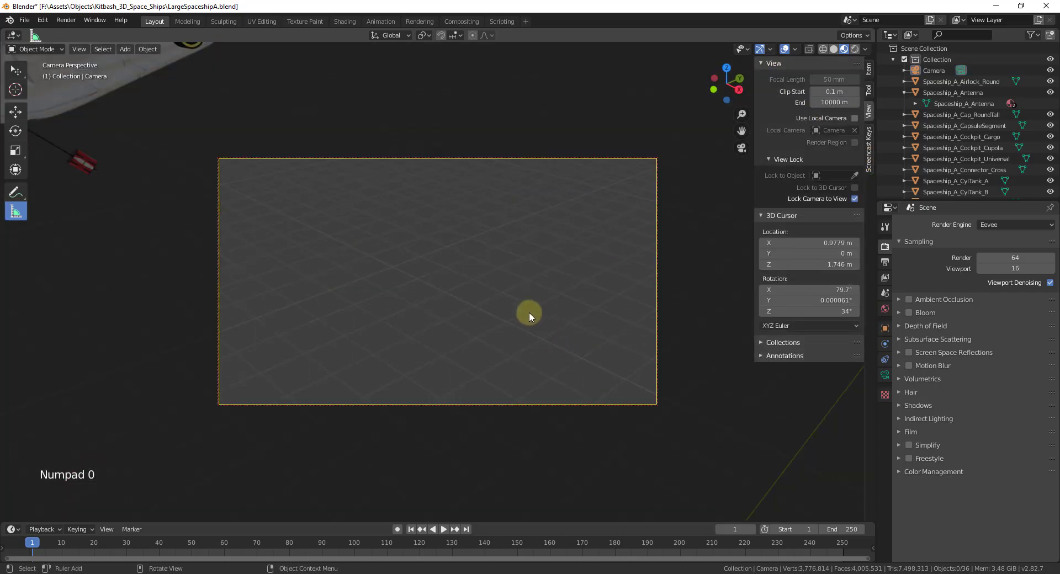
middle_click_drag(496, 243, 175, 482)
middle_click_drag(309, 501, 104, 488)
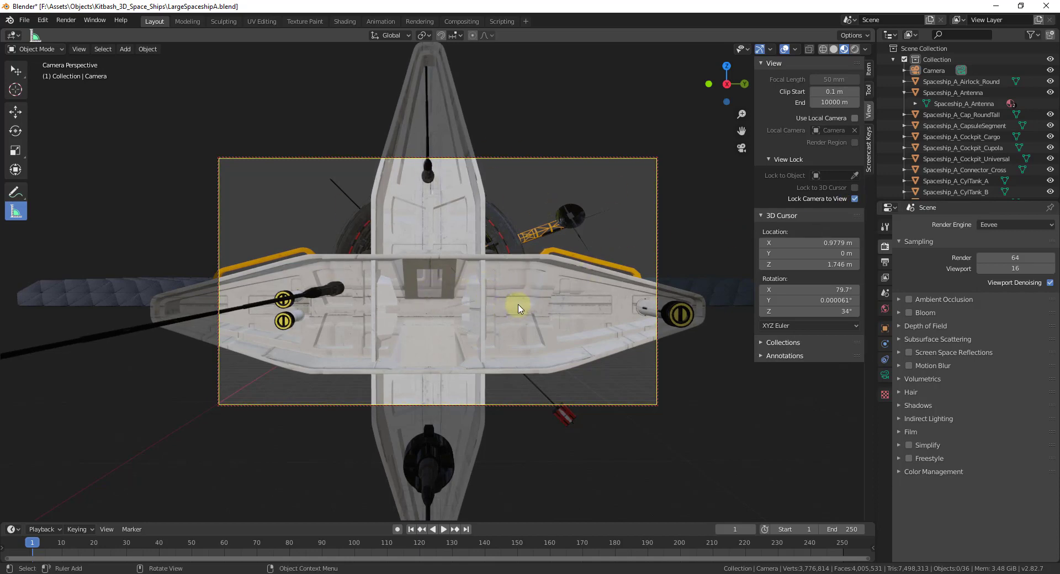
middle_click_drag(543, 296, 746, 226, "shift")
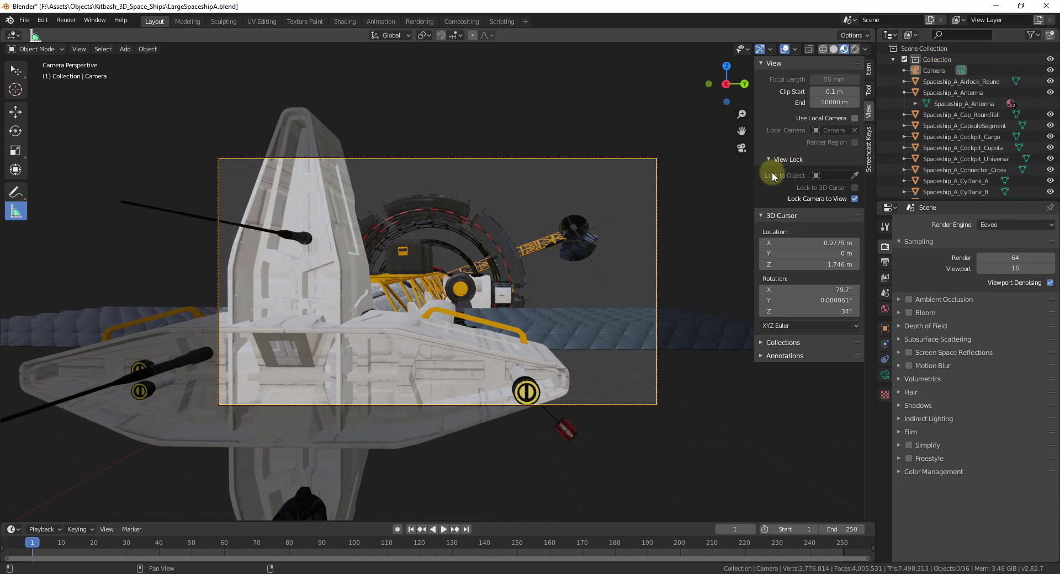
middle_click_drag(563, 289, 476, 303)
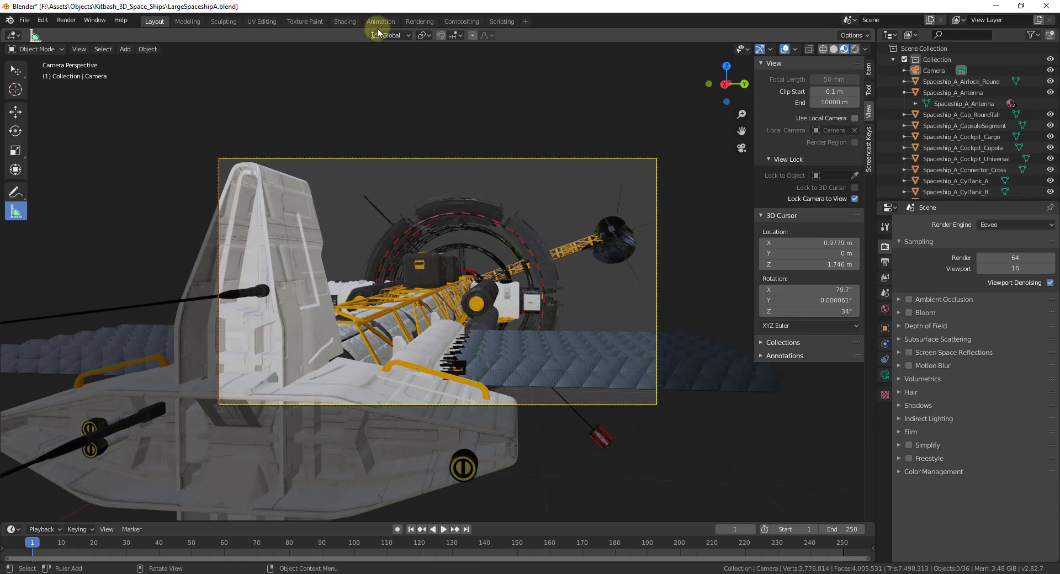
Switch to the Animation workspace and bring the whole spaceship into view in the large 3D viewport
left_click(348, 98)
left_click(378, 22)
left_click(548, 296)
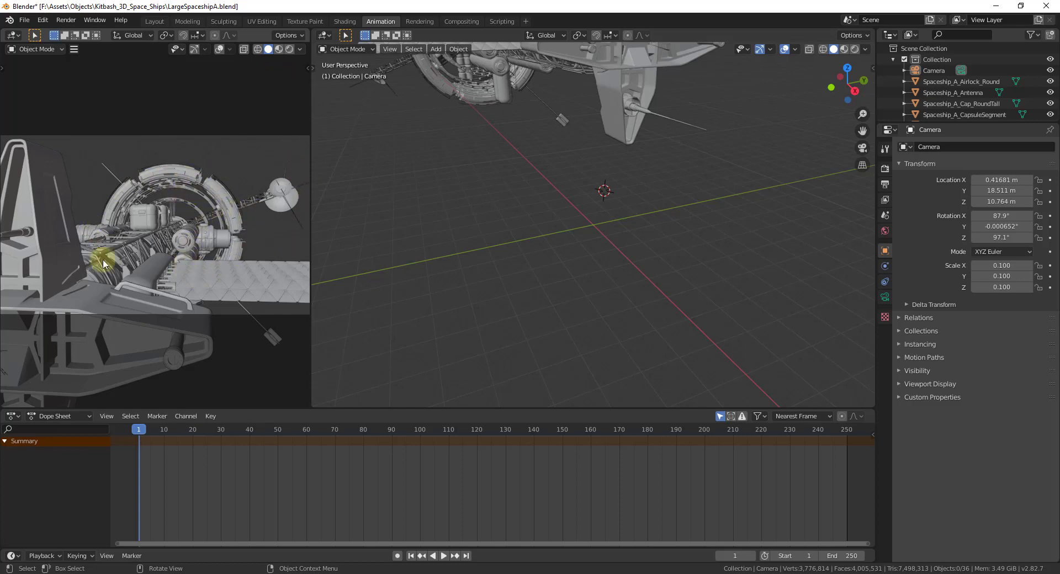
middle_click_drag(593, 159, 556, 178)
scroll(634, 87, "down", 4)
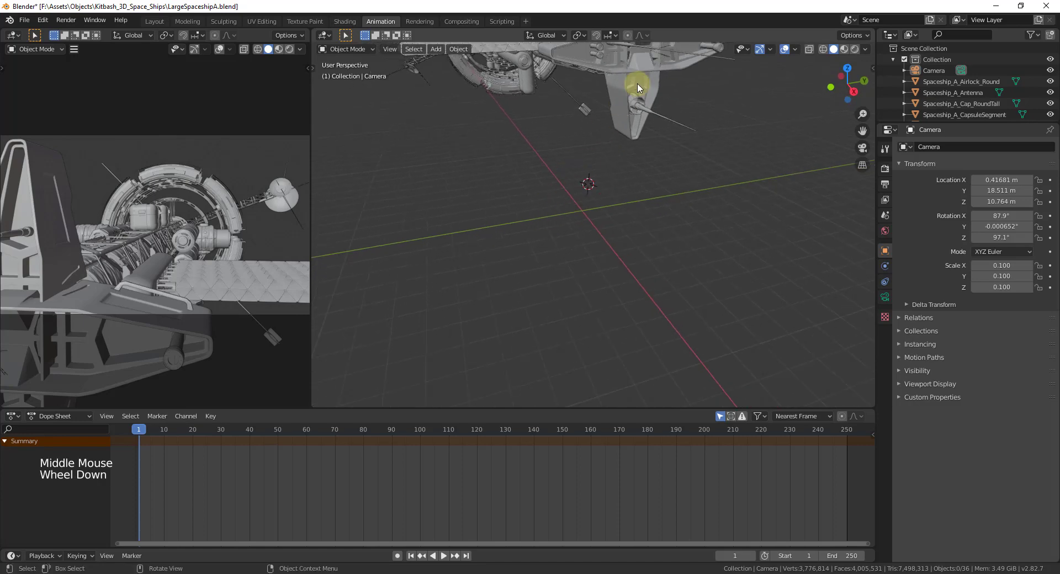
left_click(646, 88)
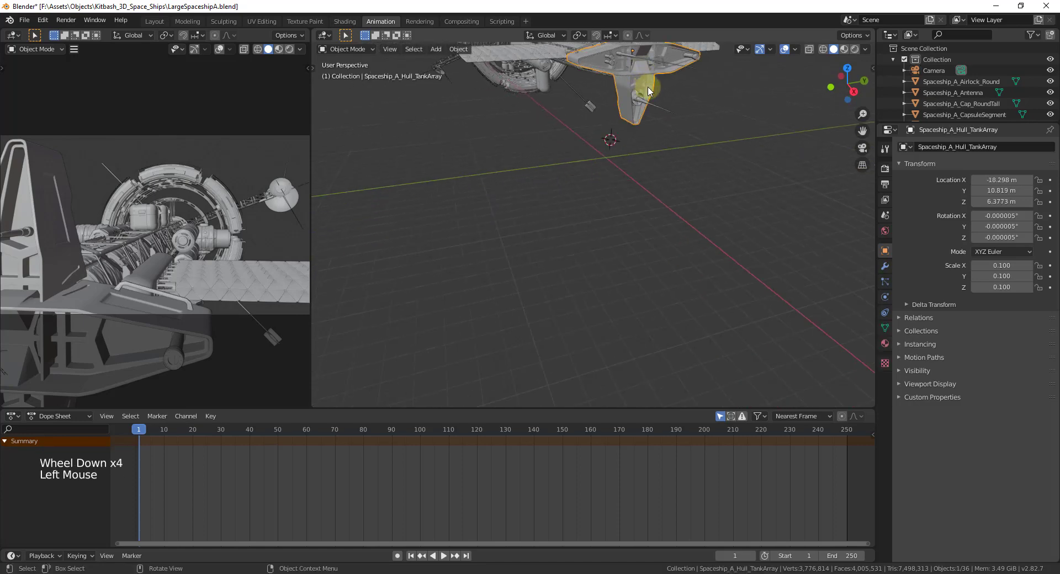
middle_click_drag(668, 72, 794, 25, "shift")
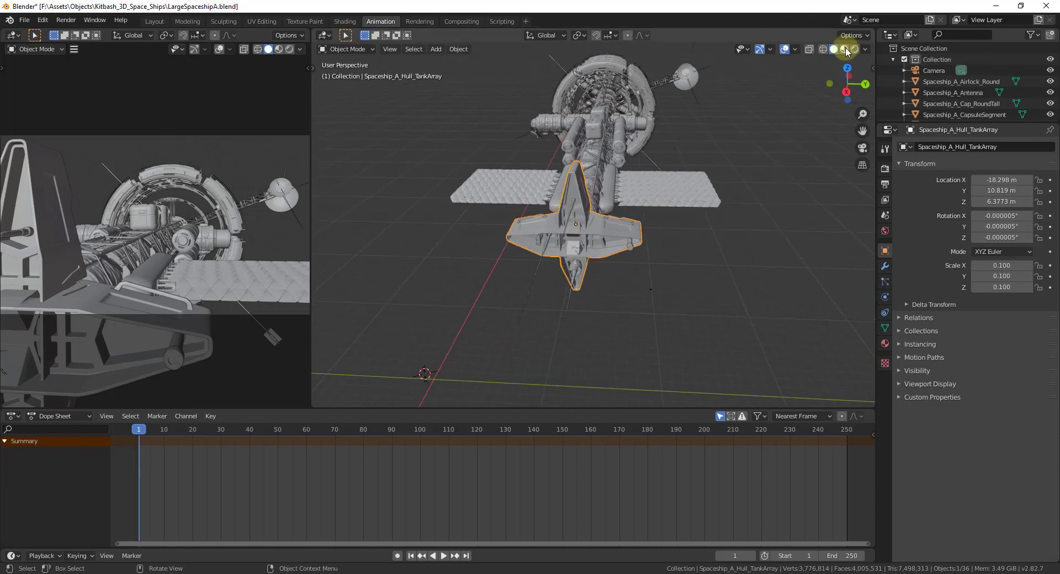
mouse_move(703, 231)
middle_mouse_down()
mouse_move(642, 221)
mouse_move(518, 121)
mouse_move(649, 224)
mouse_move(531, 145)
middle_mouse_up()
scroll(619, 199, "up", 9)
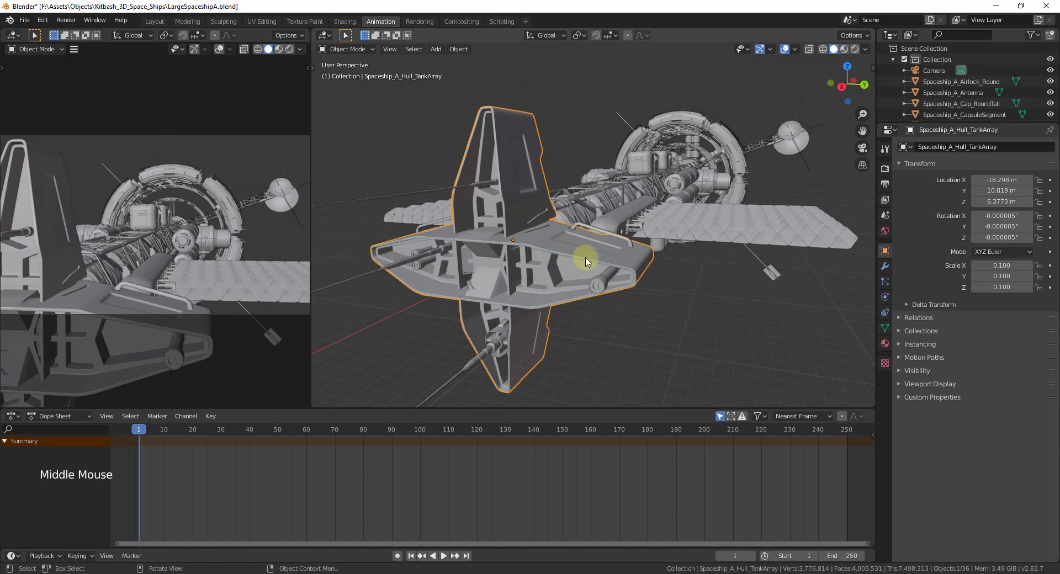
middle_click_drag(586, 262, 654, 264)
scroll(617, 258, "down", 9)
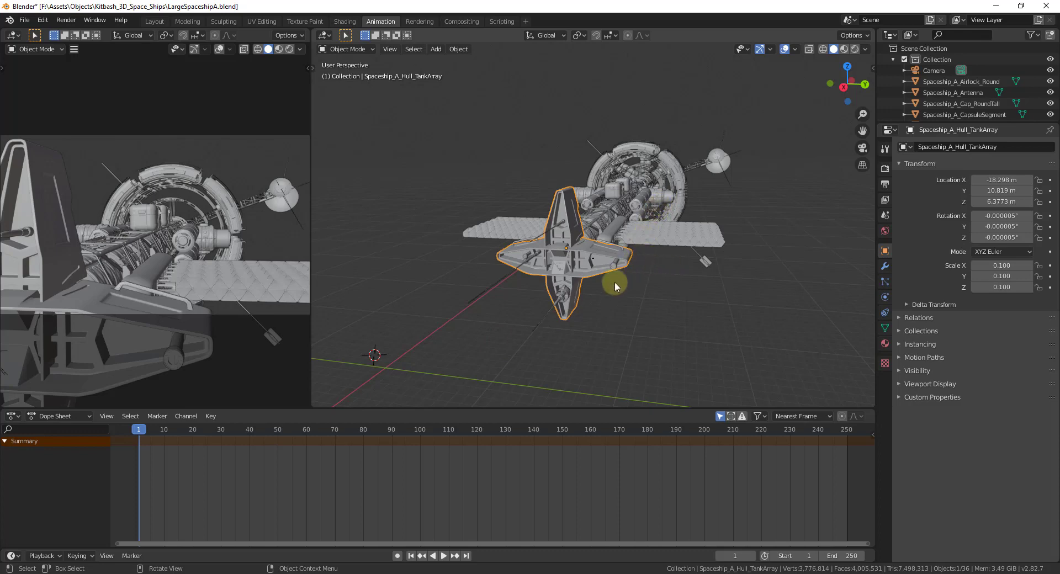
scroll(610, 288, "down", 1)
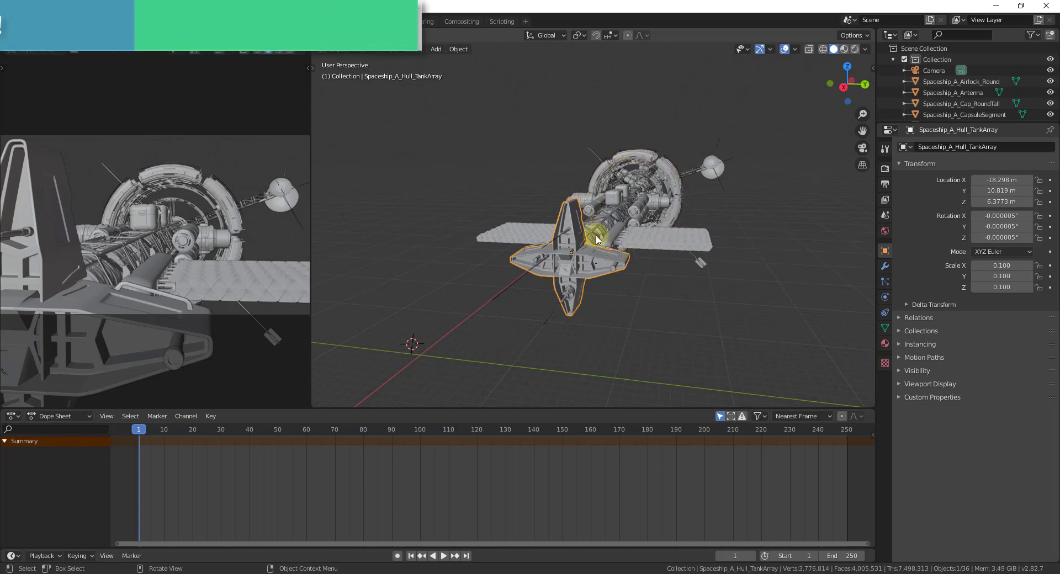
left_click(638, 163)
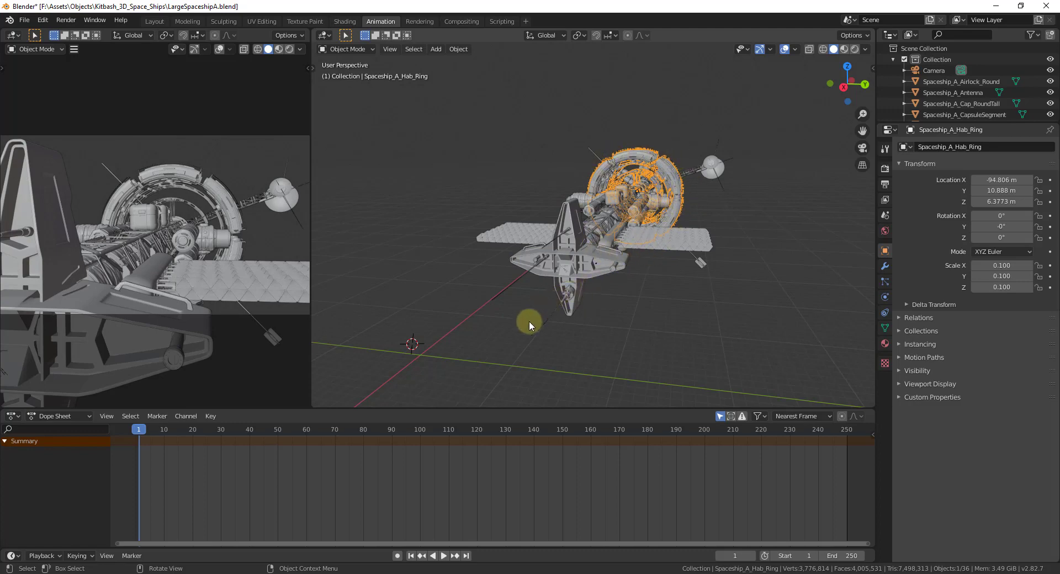
left_click(519, 306)
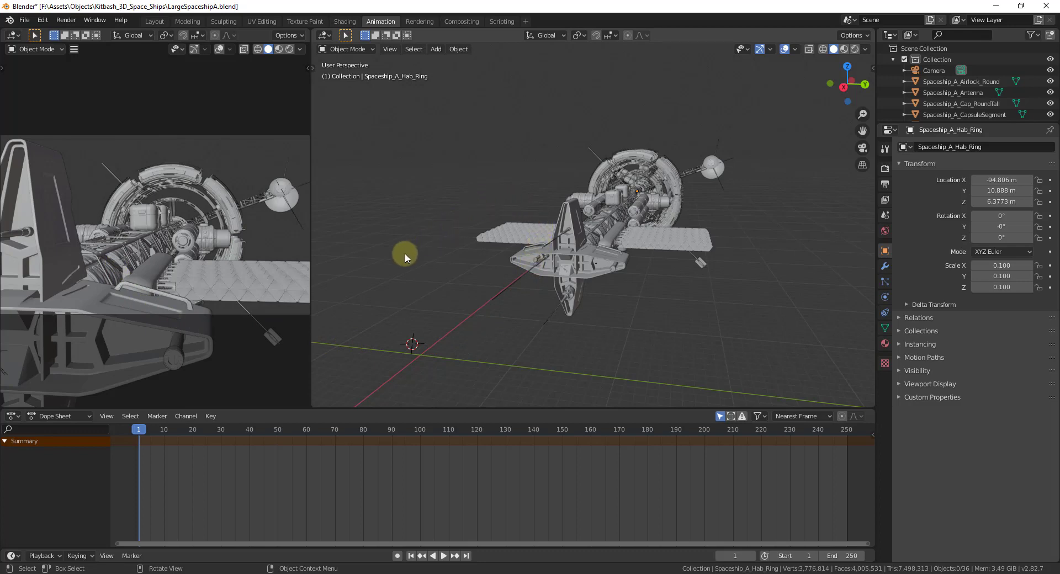
middle_click_drag(485, 303, 603, 265)
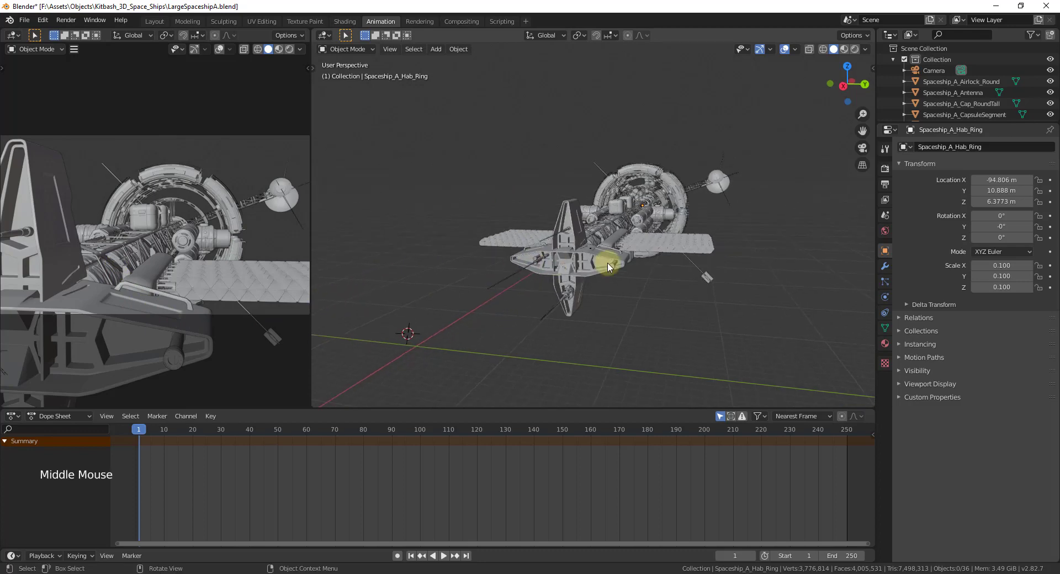
scroll(607, 265, "up", 2)
scroll(607, 263, "down", 3)
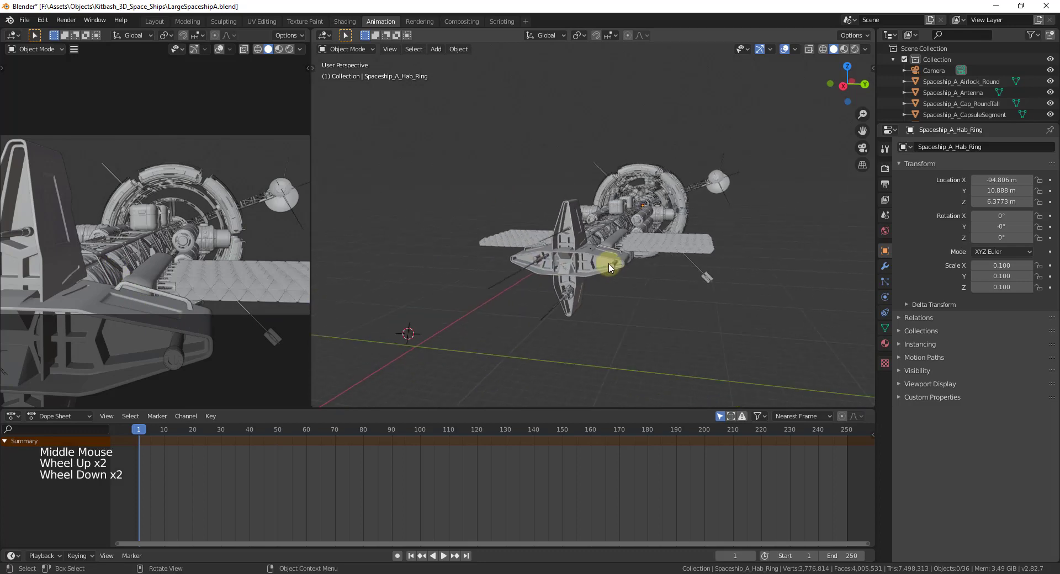
Select every object in the scene except the camera
left_click(656, 243)
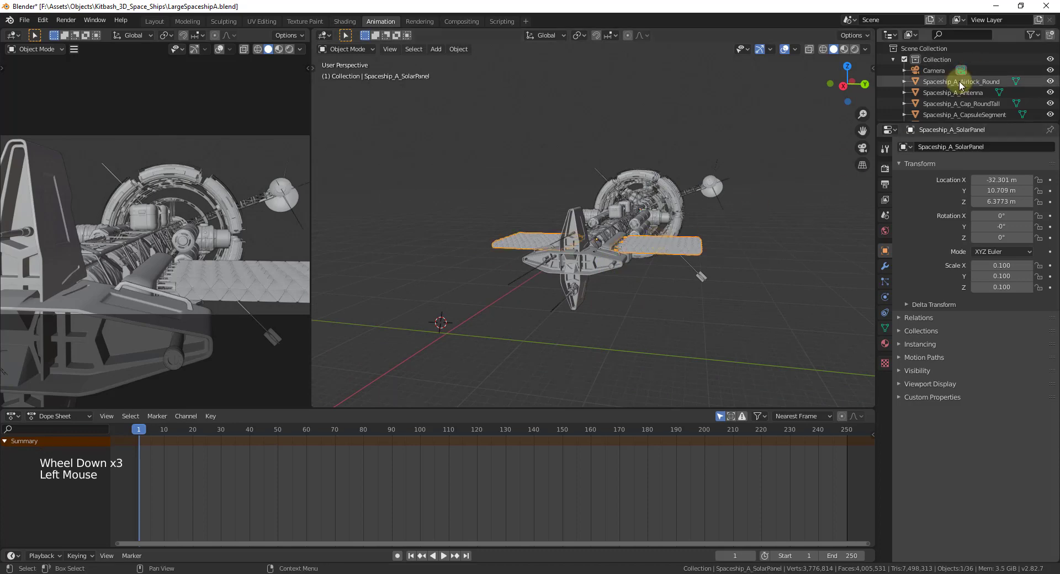
key("a")
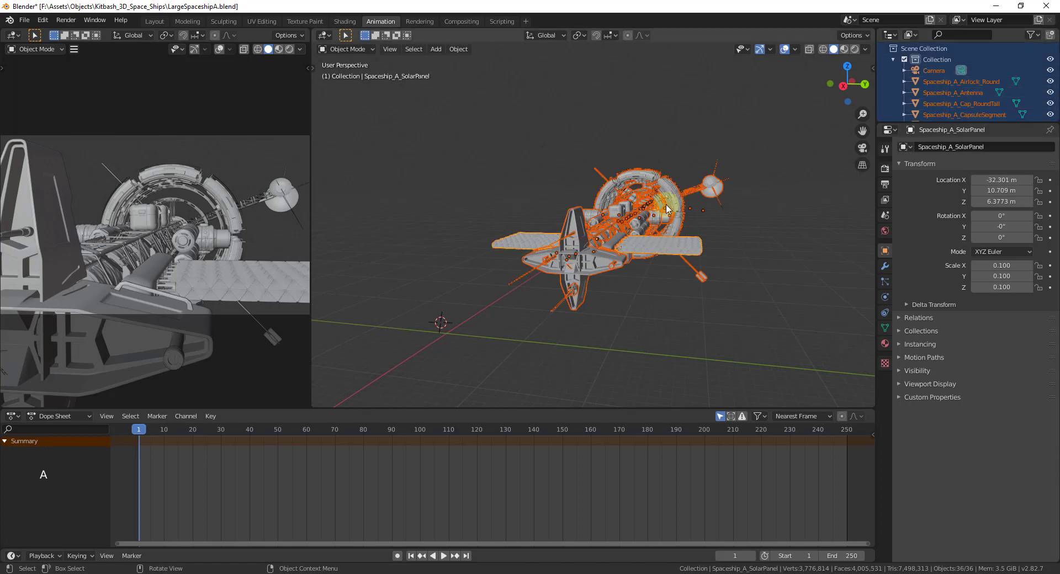
middle_click_drag(626, 246, 620, 253)
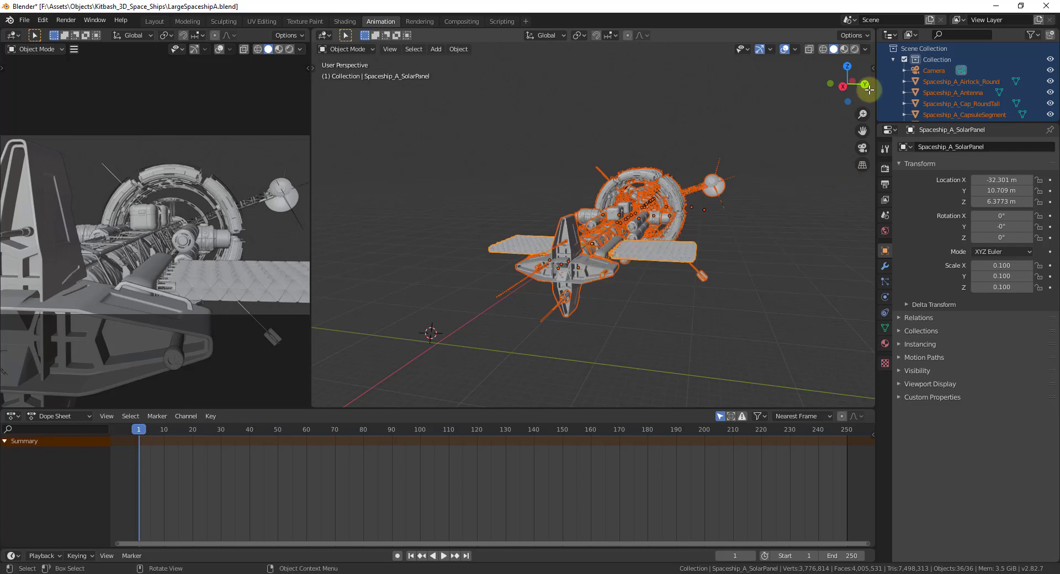
left_click(929, 71, "ctrl")
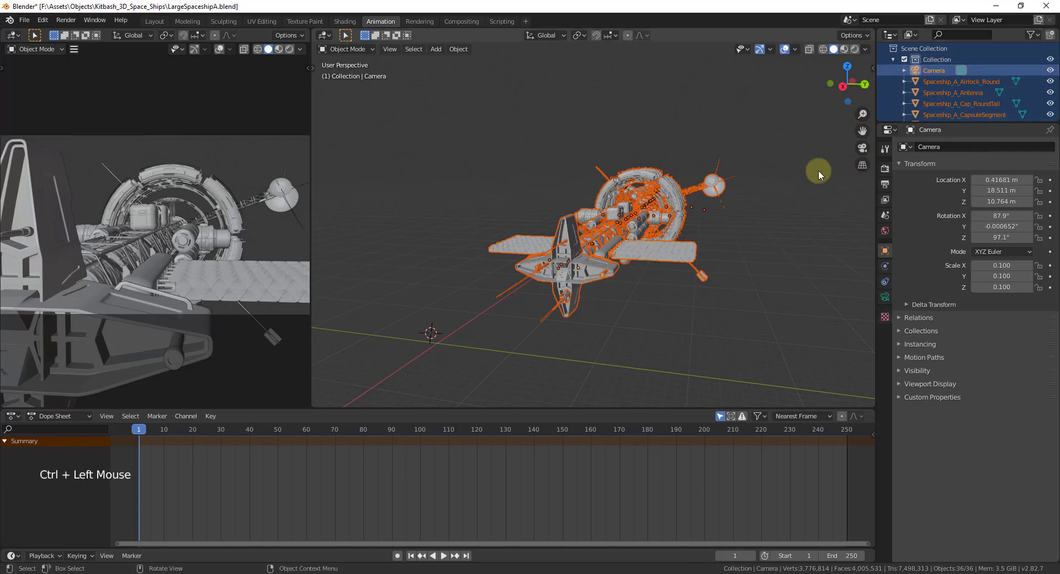
middle_click_drag(665, 237, 633, 274)
scroll(578, 299, "up", 6)
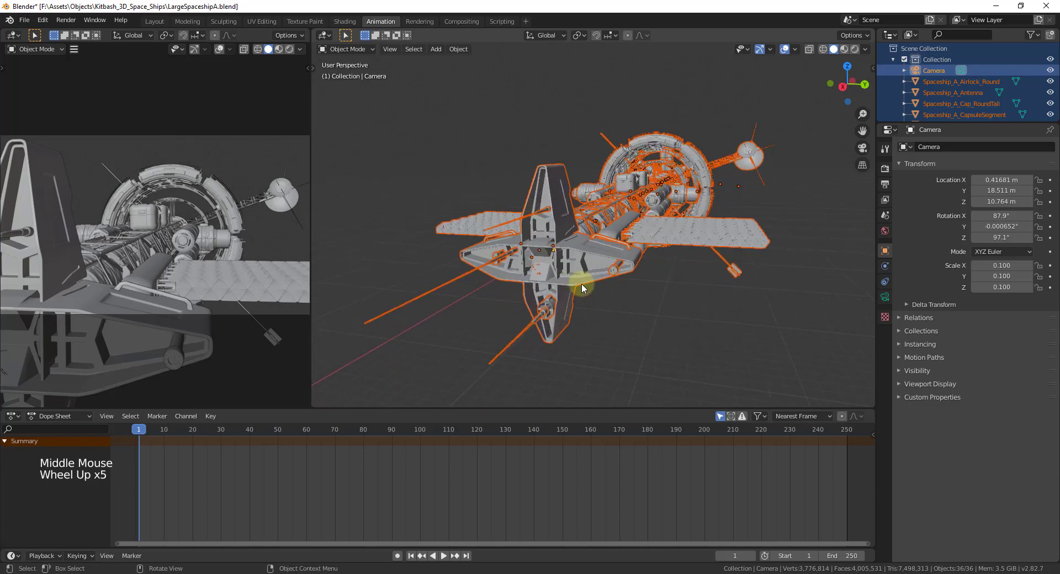
scroll(581, 280, "down", 3)
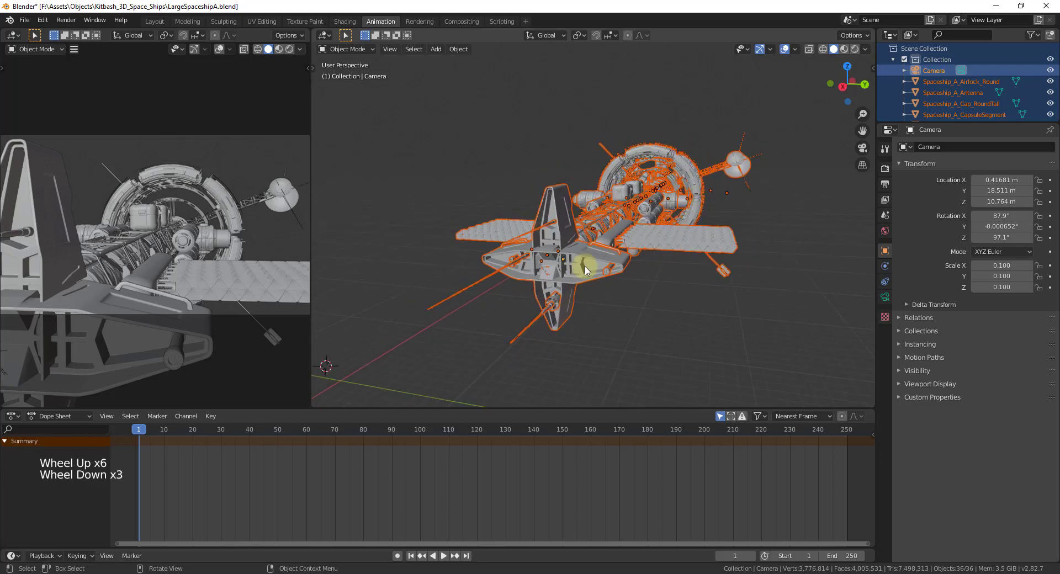
left_click(937, 71, "ctrl")
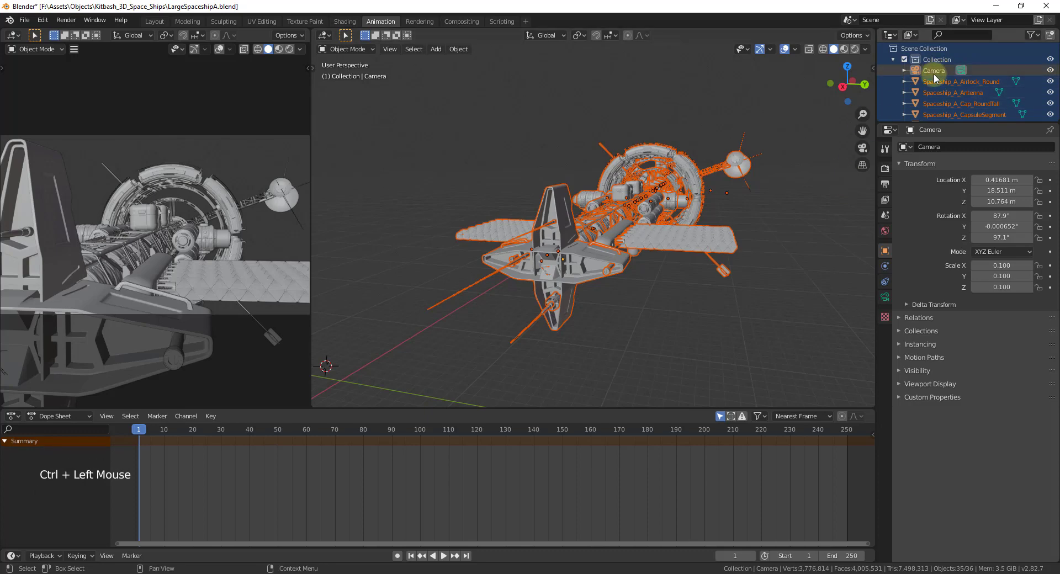
middle_click_drag(699, 257, 657, 233)
scroll(662, 226, "down", 5)
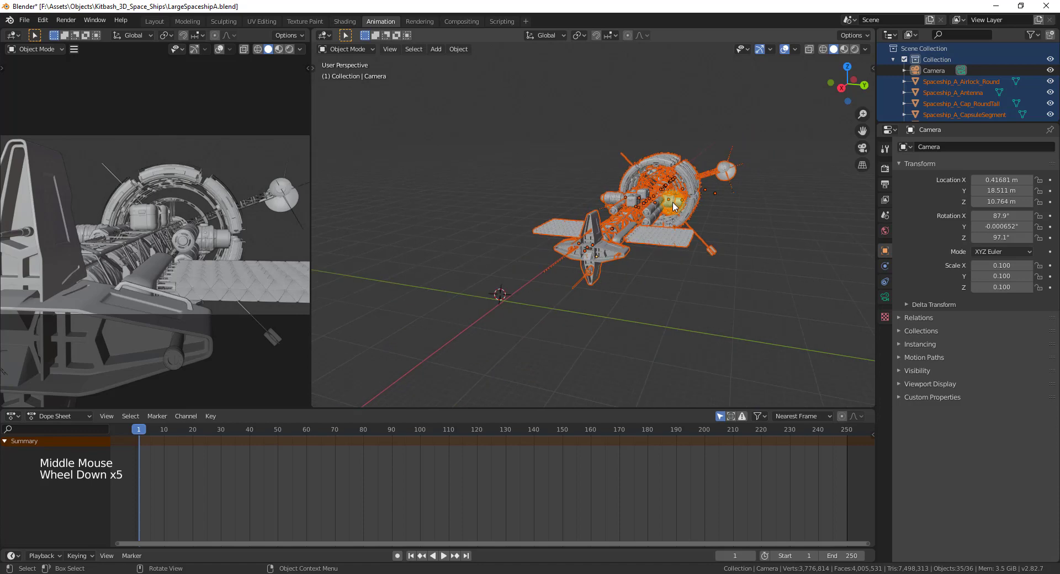
scroll(674, 199, "up", 2)
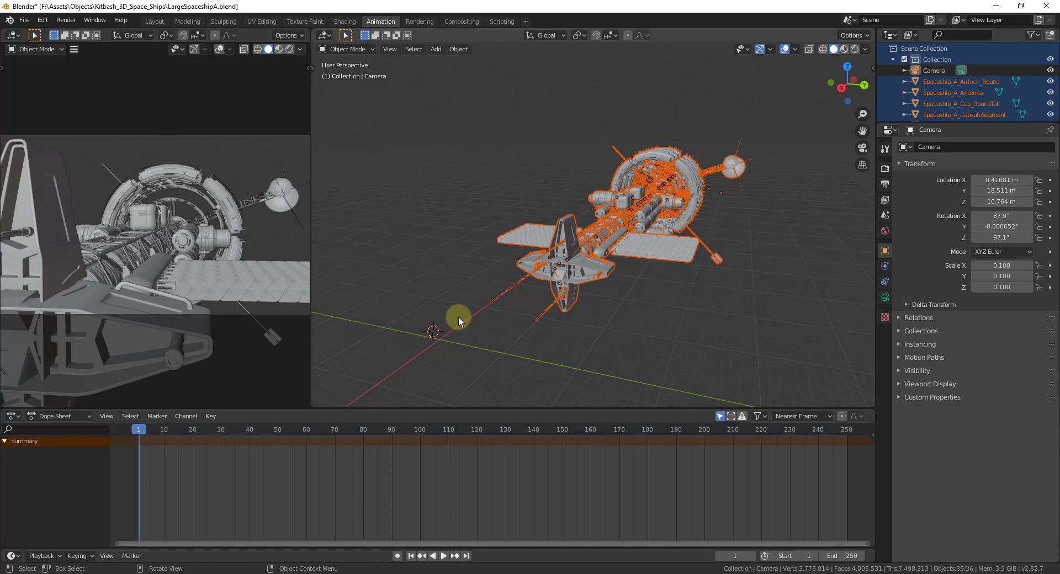
Insert a transform keyframe at frame 1 for all the selected spaceship parts
key("i")
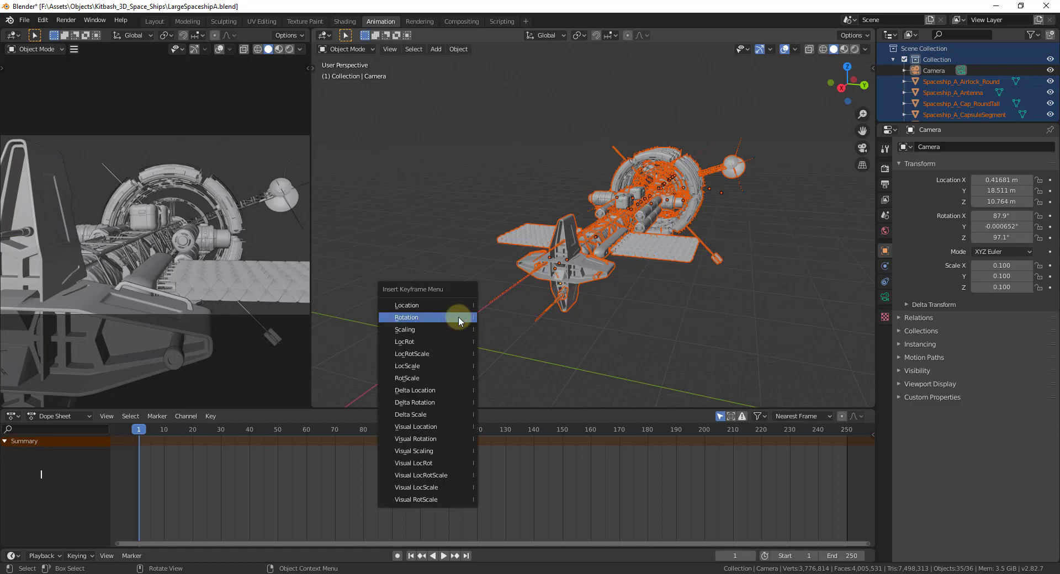
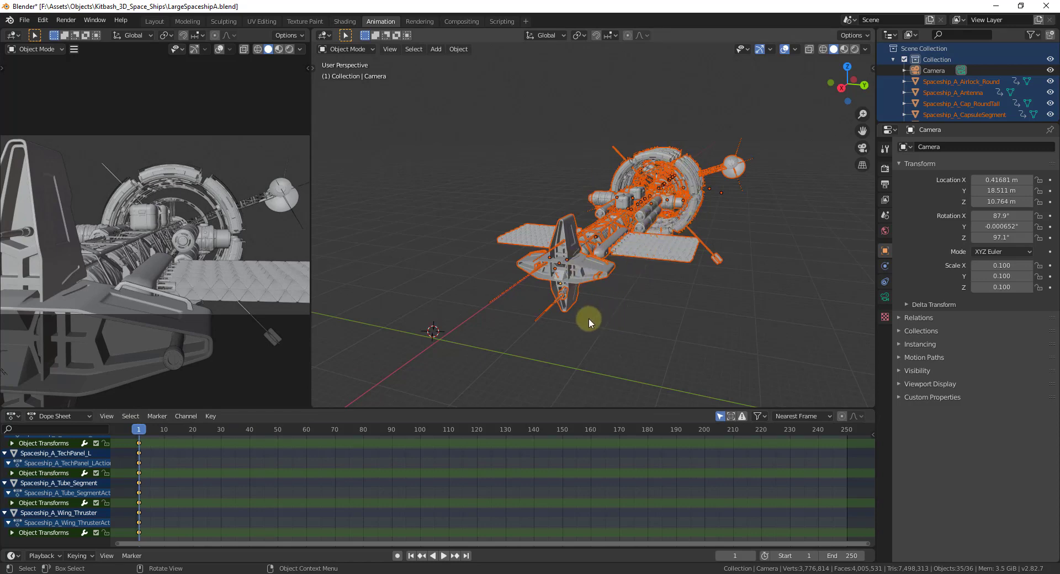
scroll(589, 318, "down", 5)
middle_click_drag(572, 306, 454, 322)
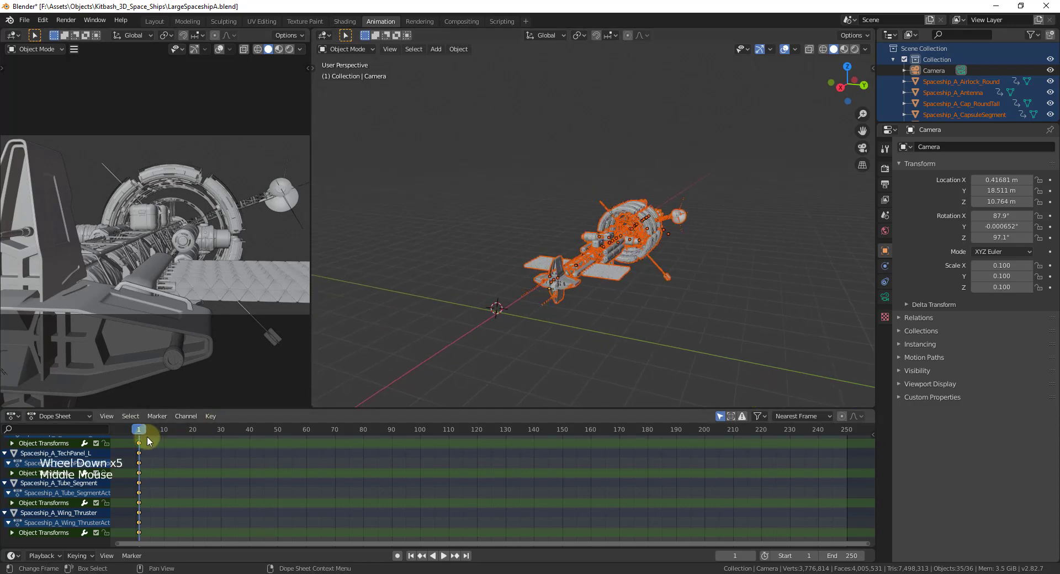
Set the animation's end frame to 200 and go to frame 200
left_click_drag(142, 435, 304, 429)
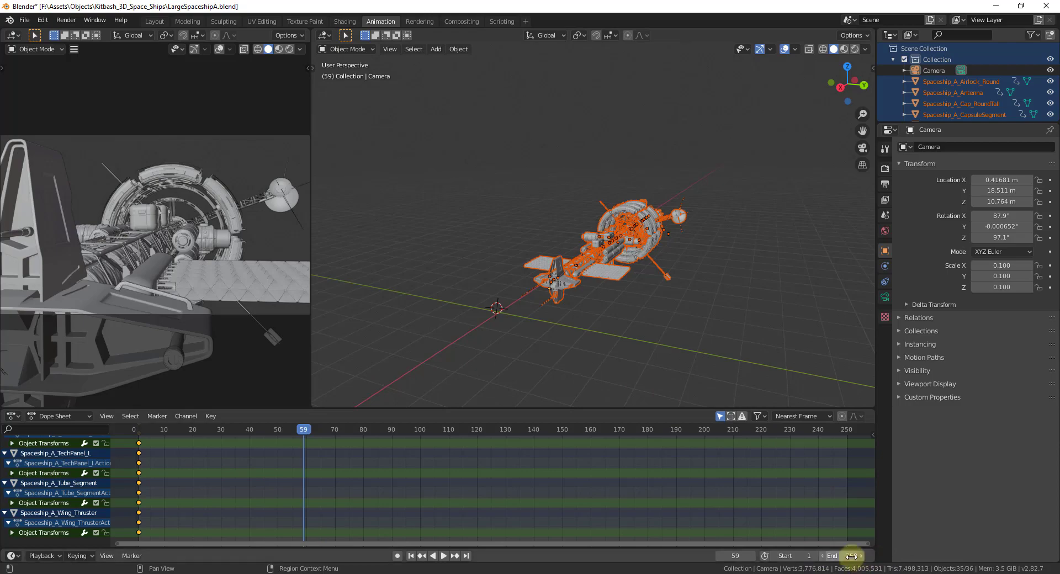
left_click(844, 572)
left_click(842, 556)
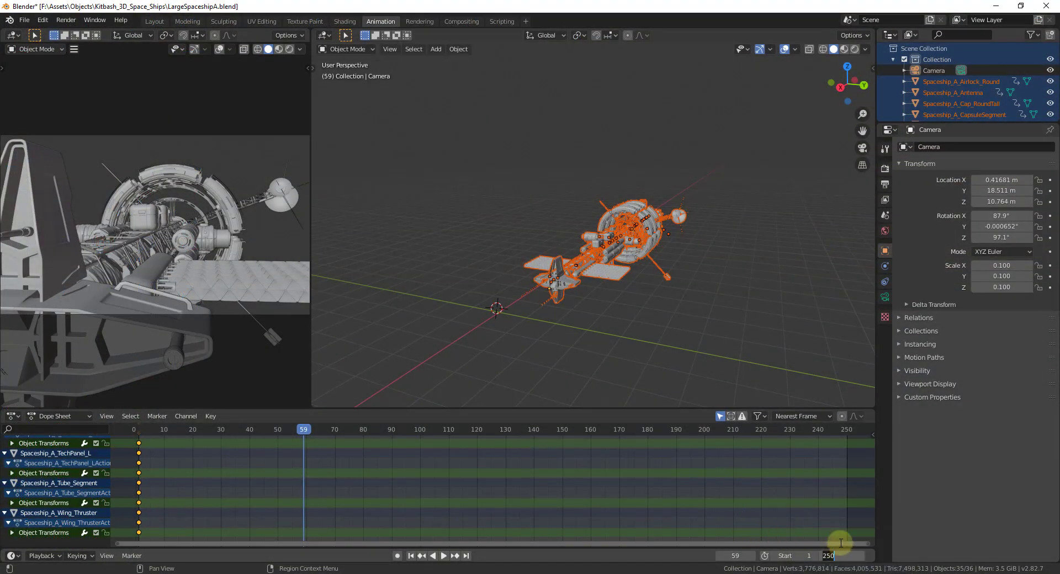
type("200")
key("Return")
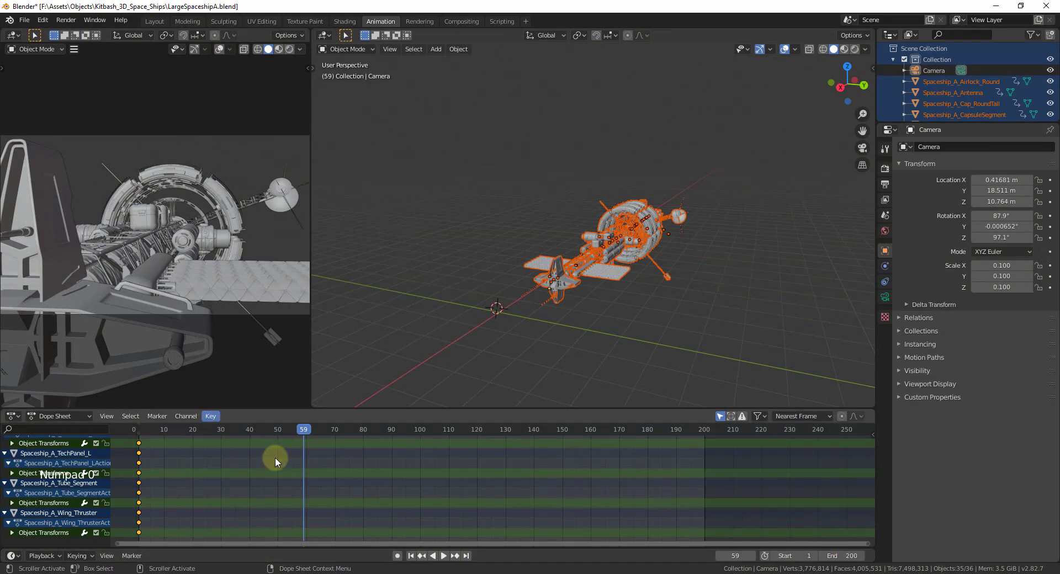
left_click_drag(303, 431, 700, 422)
key("space")
key("space")
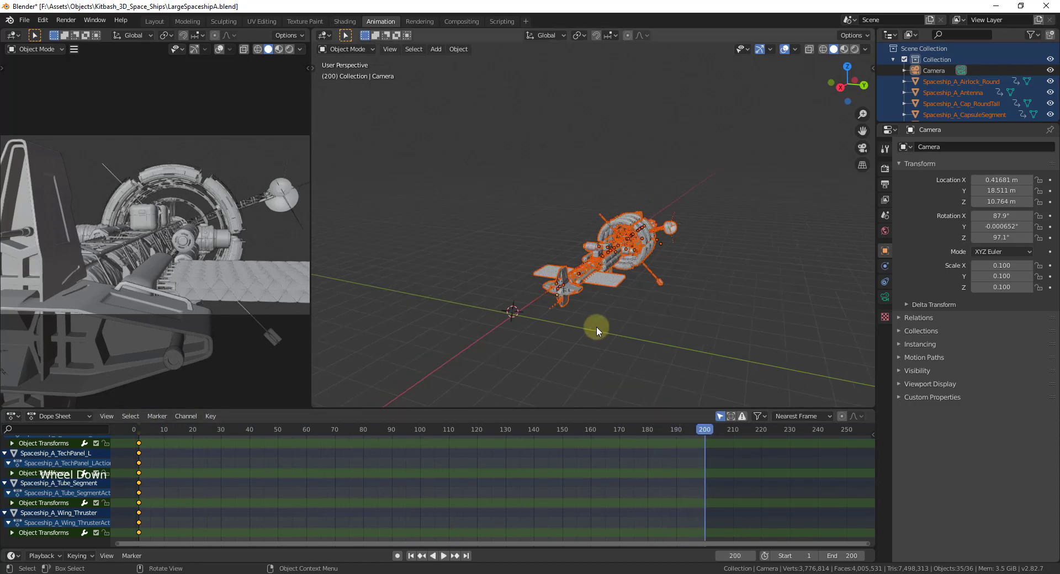
Try to move the selected spaceship parts 200 m along the global X axis without keyframing them
scroll(597, 329, "down", 2)
middle_click_drag(597, 326, 618, 287)
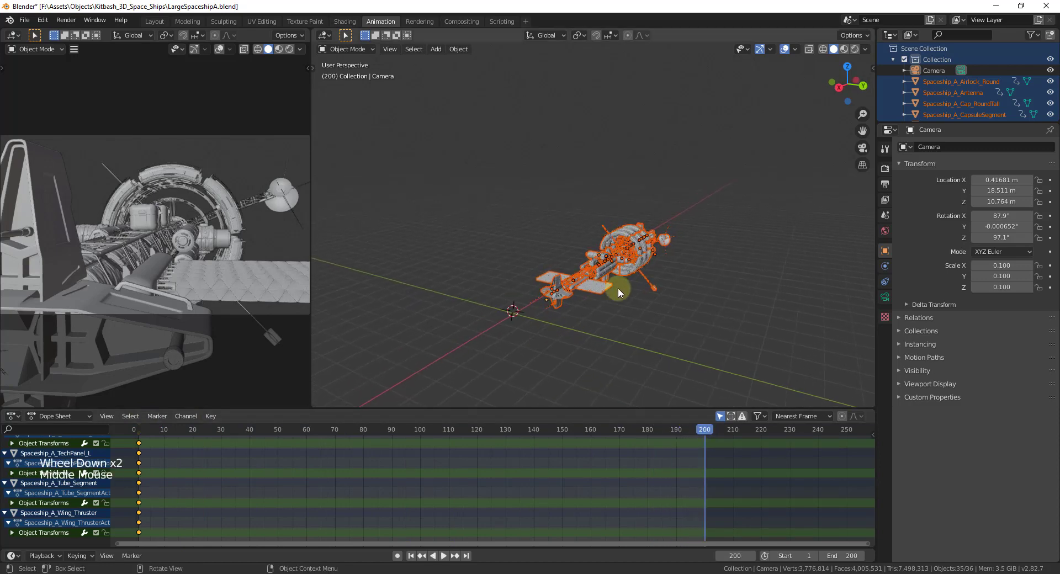
scroll(608, 290, "down", 2)
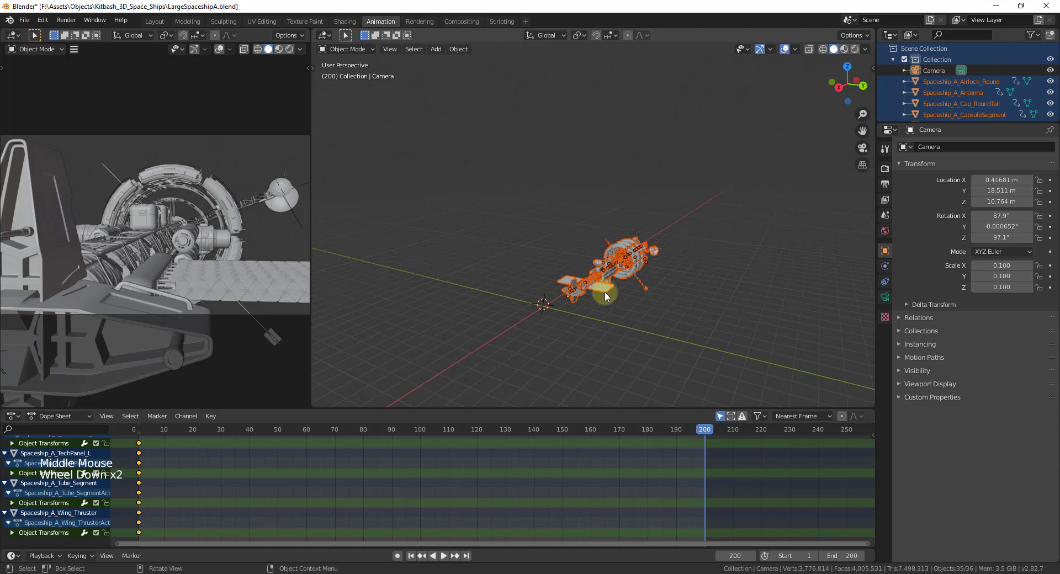
key("g")
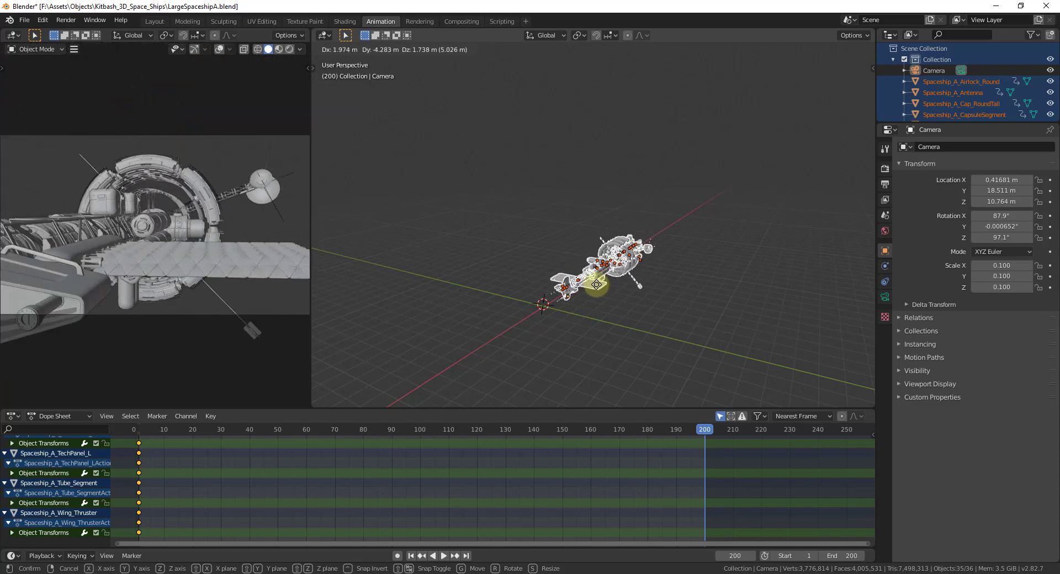
key("x")
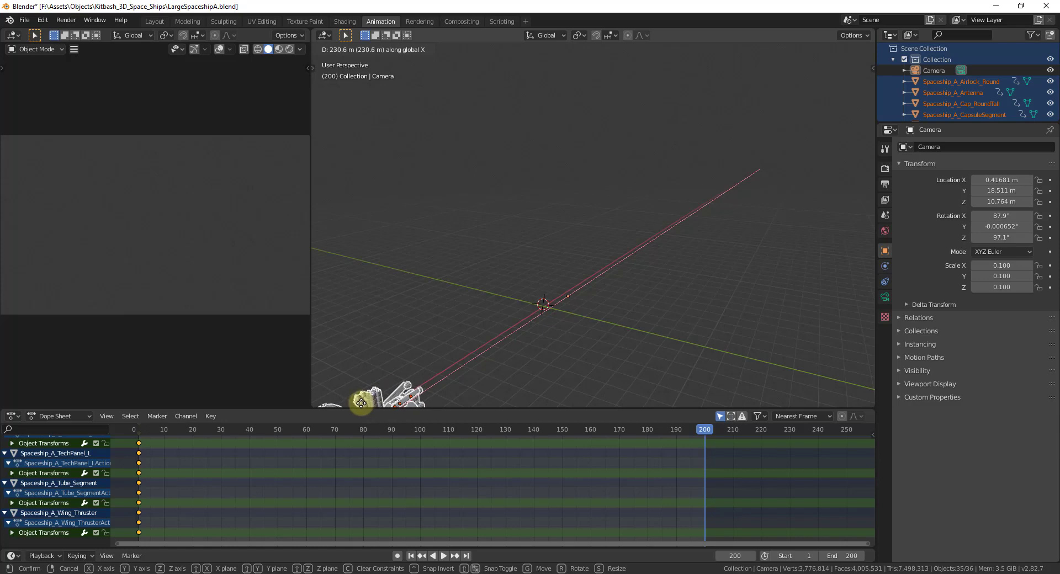
type("200")
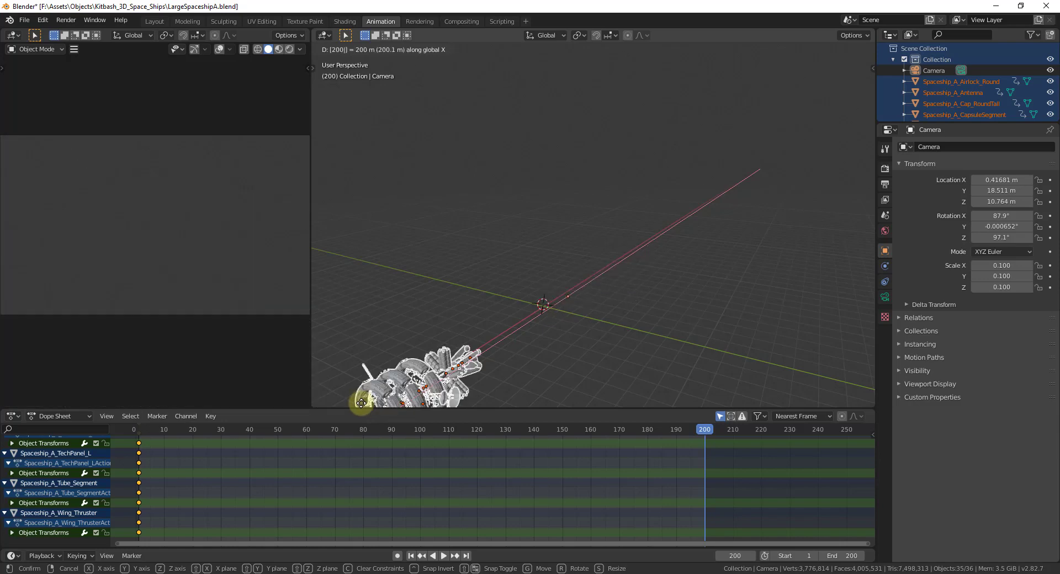
key("Return")
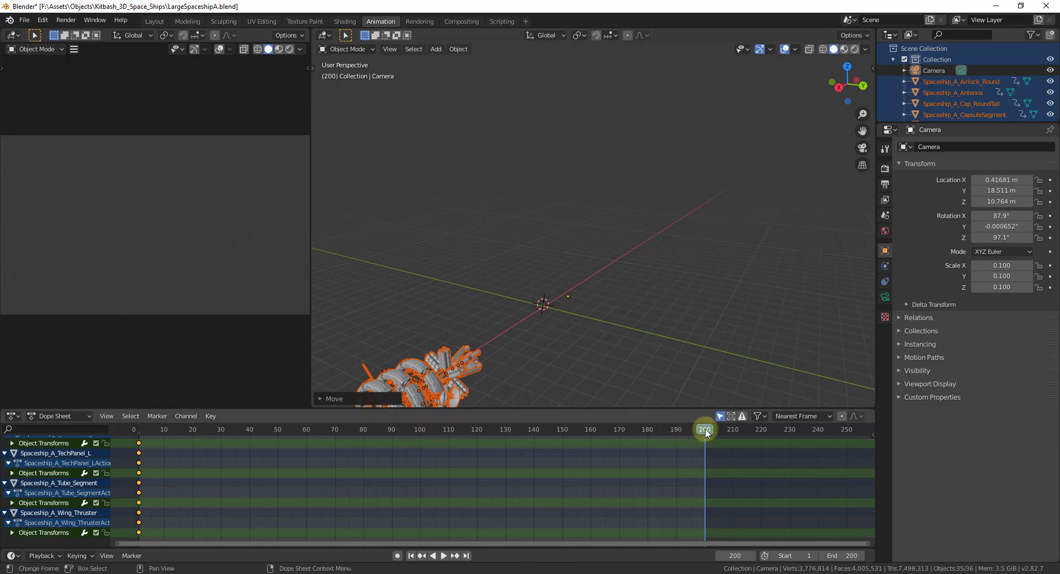
mouse_move(706, 434)
left_mouse_down()
mouse_move(578, 437)
mouse_move(705, 435)
left_mouse_up()
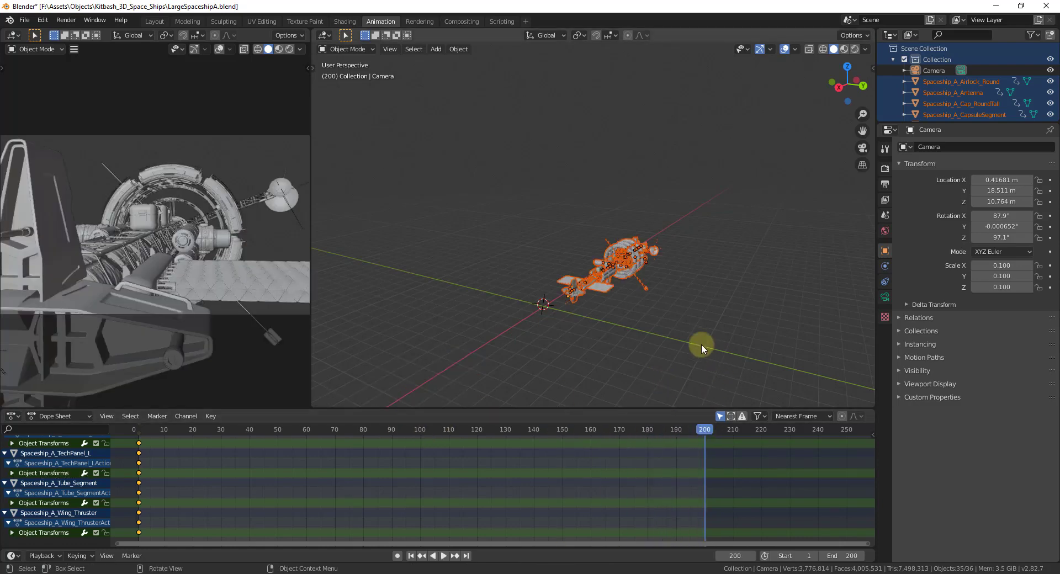
Move all selected spaceship parts 200 m along the global X axis and insert a Location keyframe at frame 200
left_click(616, 272)
type("gx20")
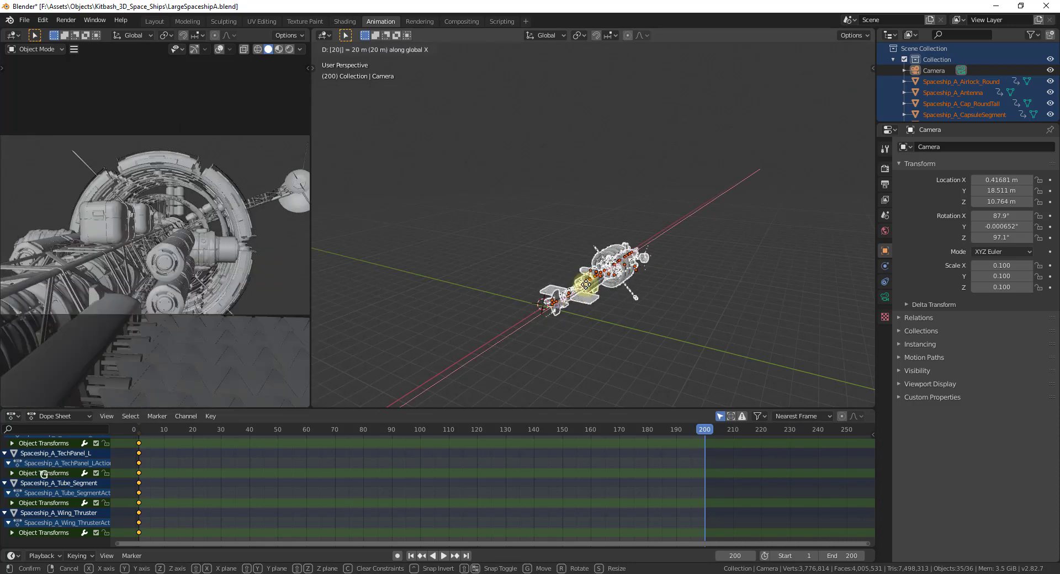
type("0")
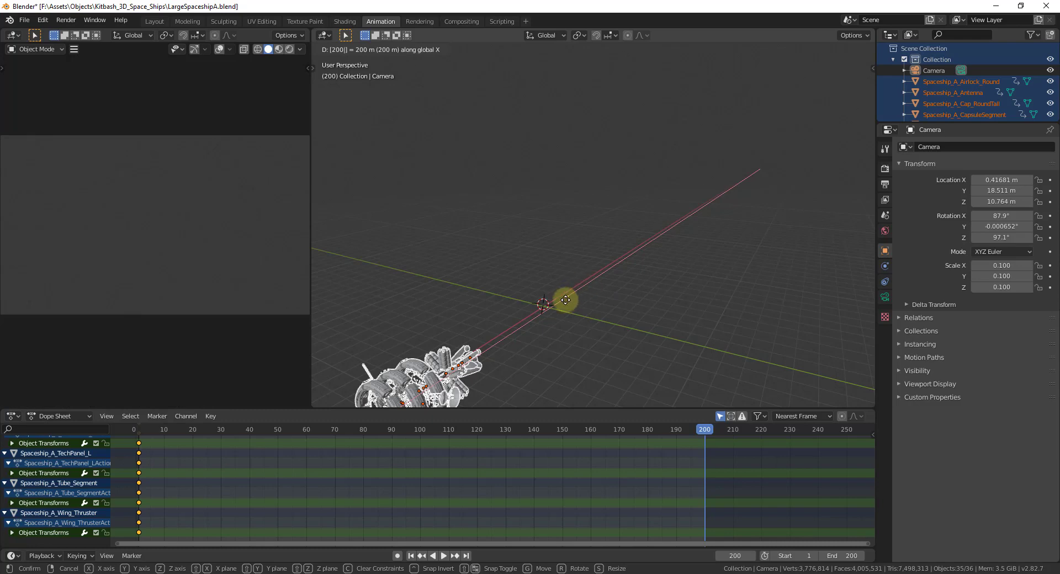
key("Return")
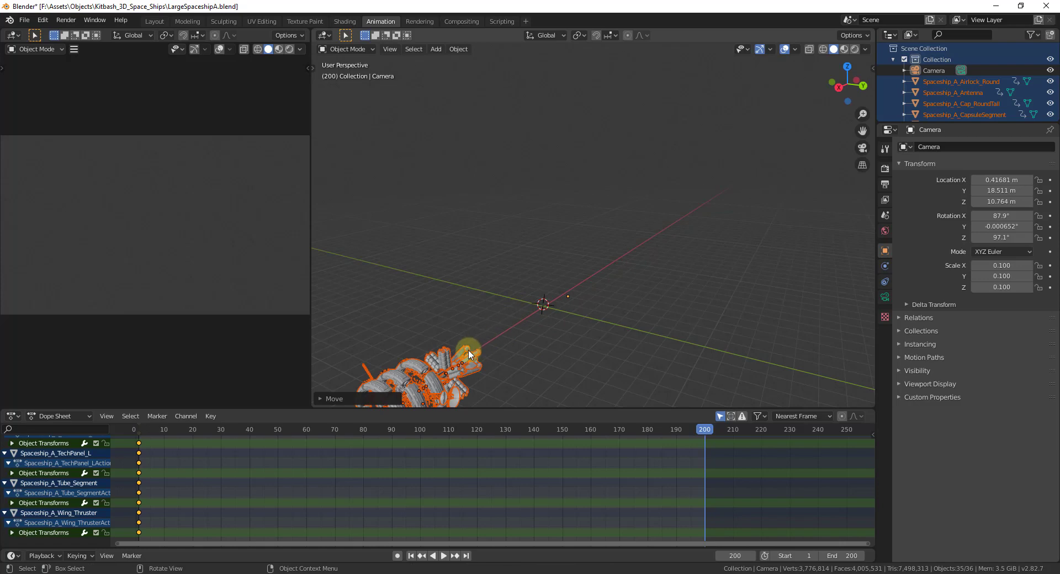
key("i")
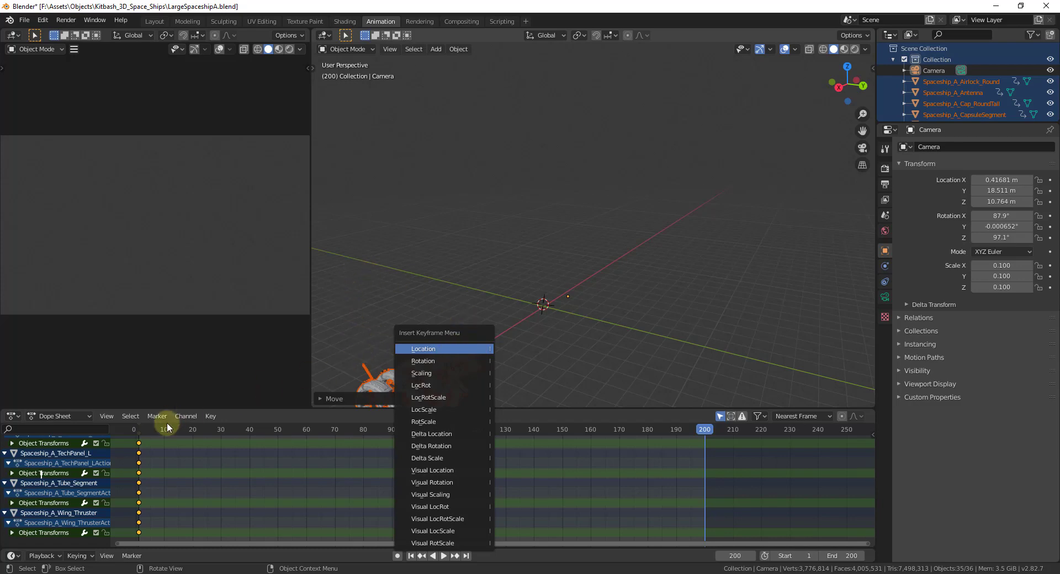
left_click(138, 434)
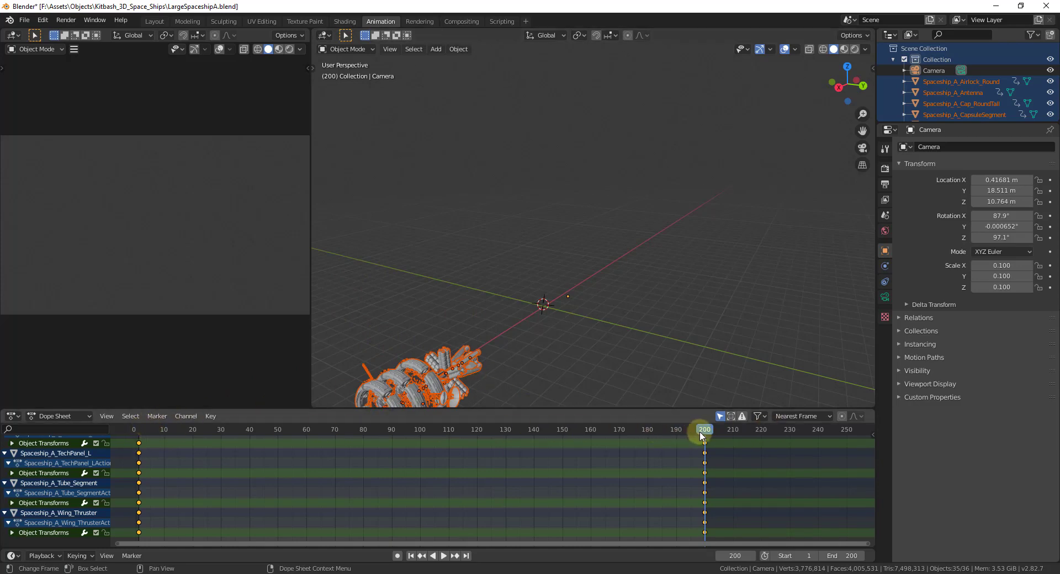
Return to frame 1 and play the animation to check the spaceship's forward motion
left_click_drag(701, 436, 138, 439)
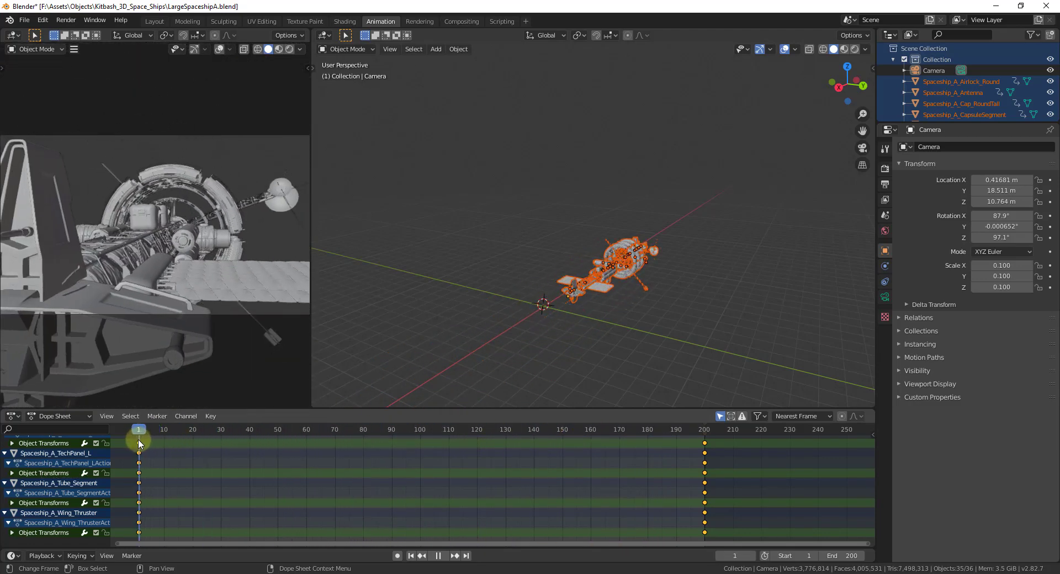
left_click(444, 556)
left_click(445, 556)
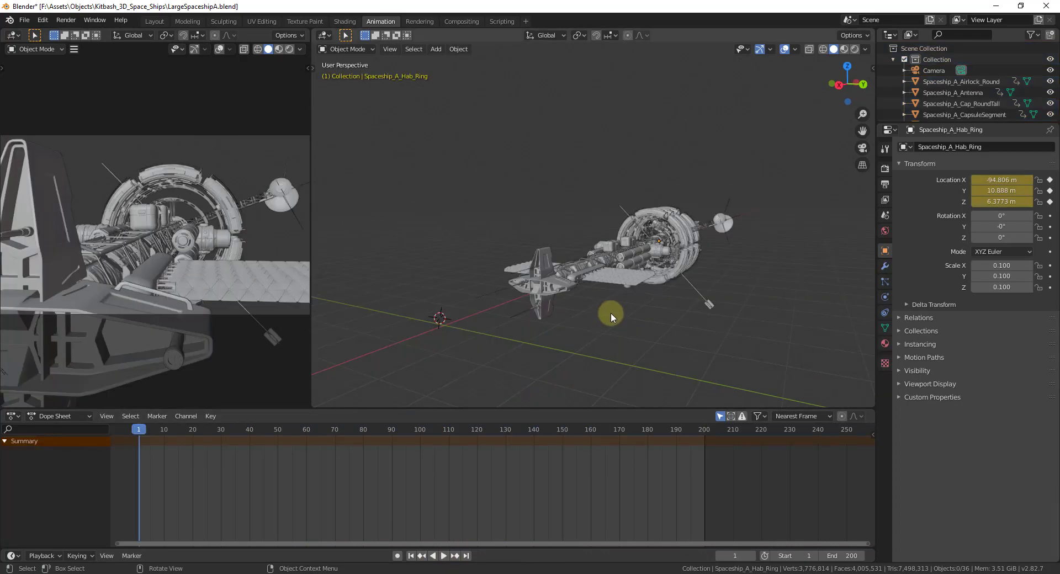
Select only the spaceship's habitat ring and expand its Object Transforms channels in the Dope Sheet
left_click(689, 234)
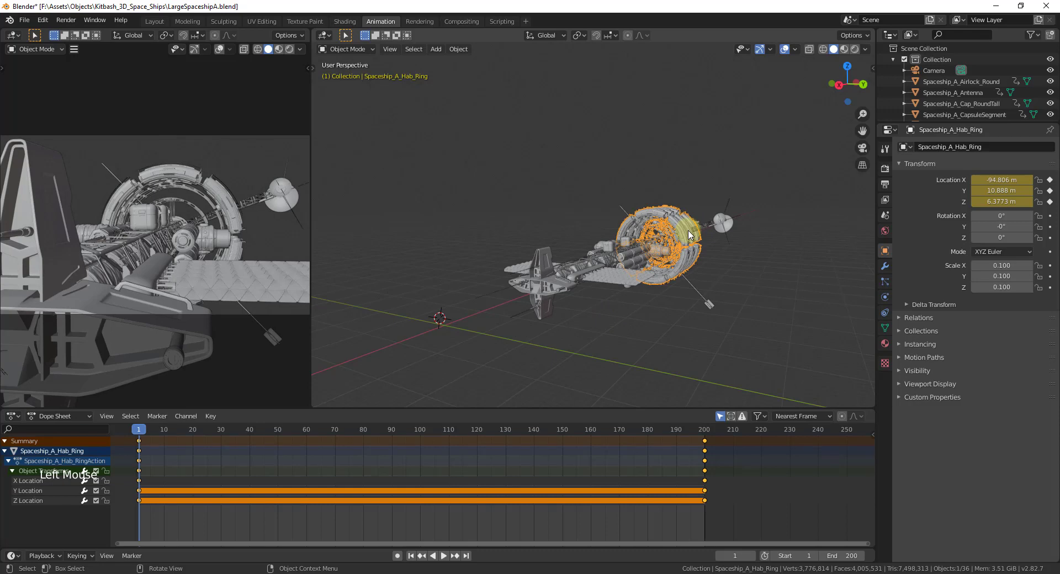
left_click(524, 367)
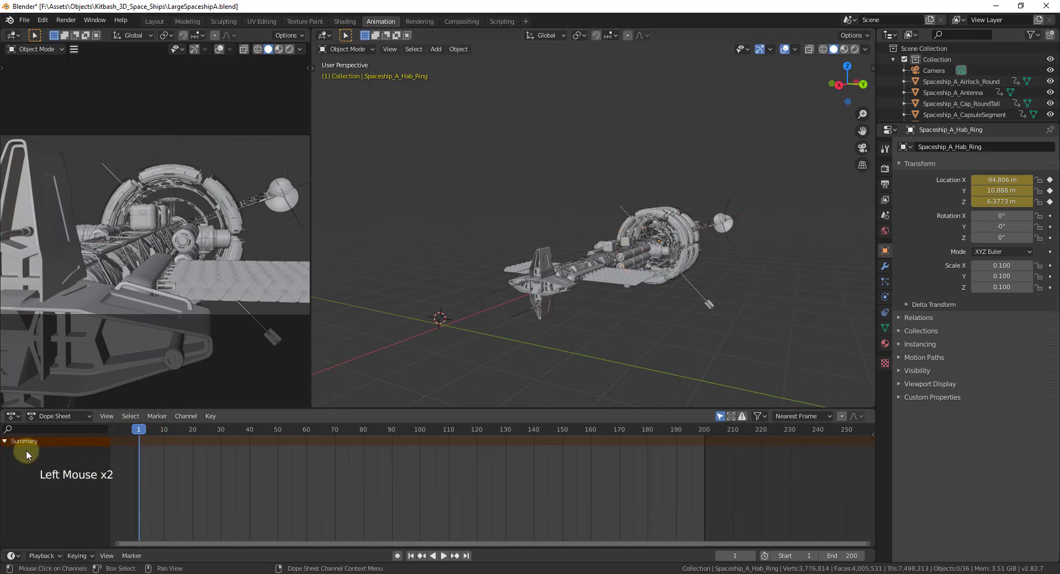
left_click(686, 231)
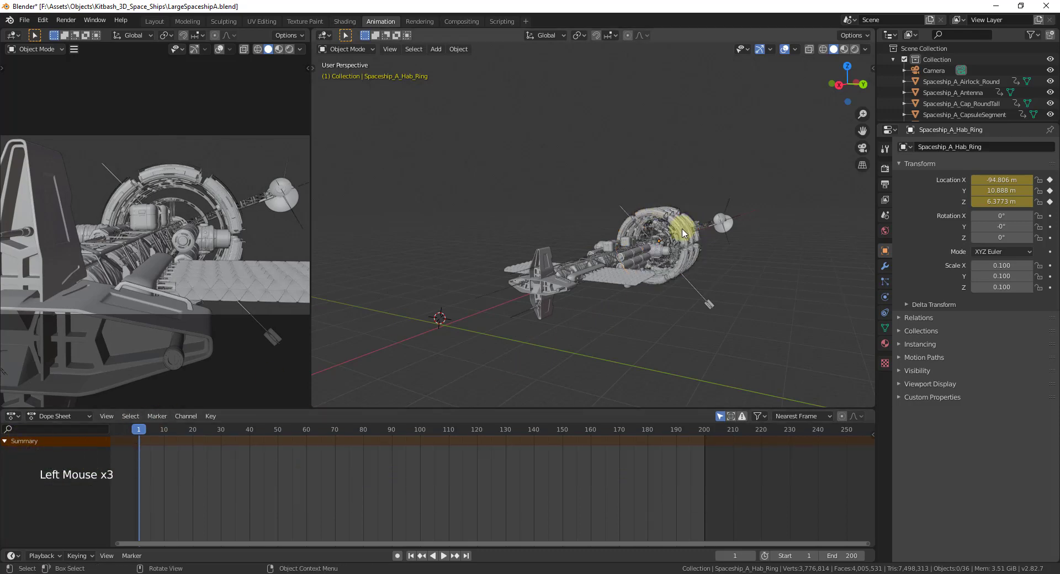
left_click(13, 471)
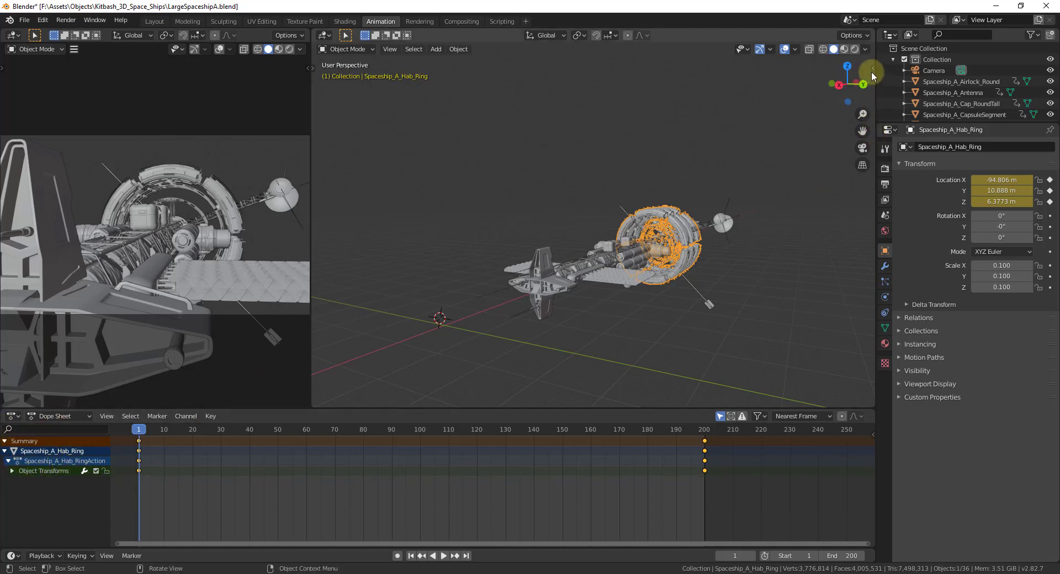
left_click(872, 68)
left_click(866, 140)
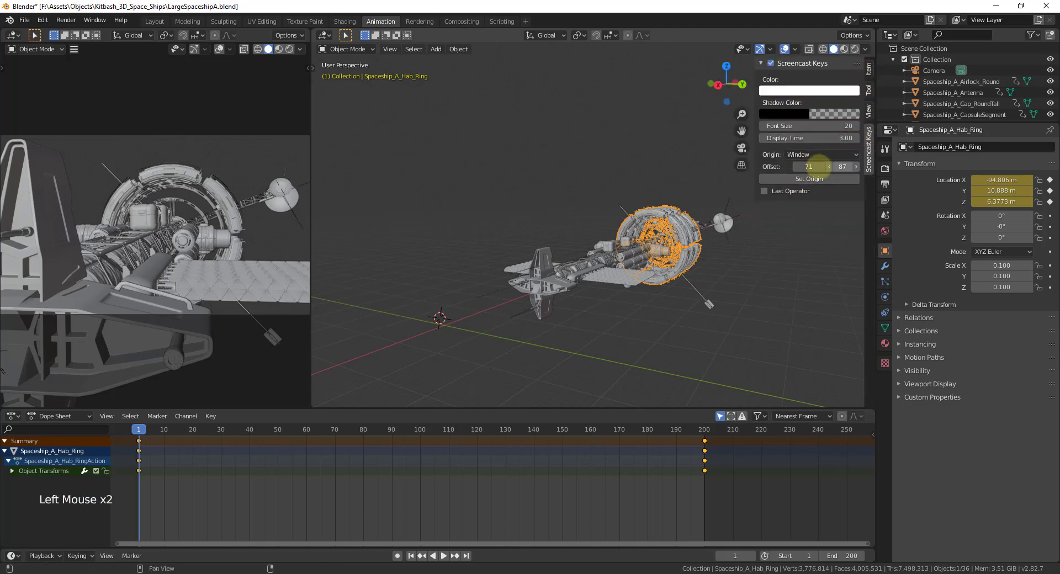
key("n")
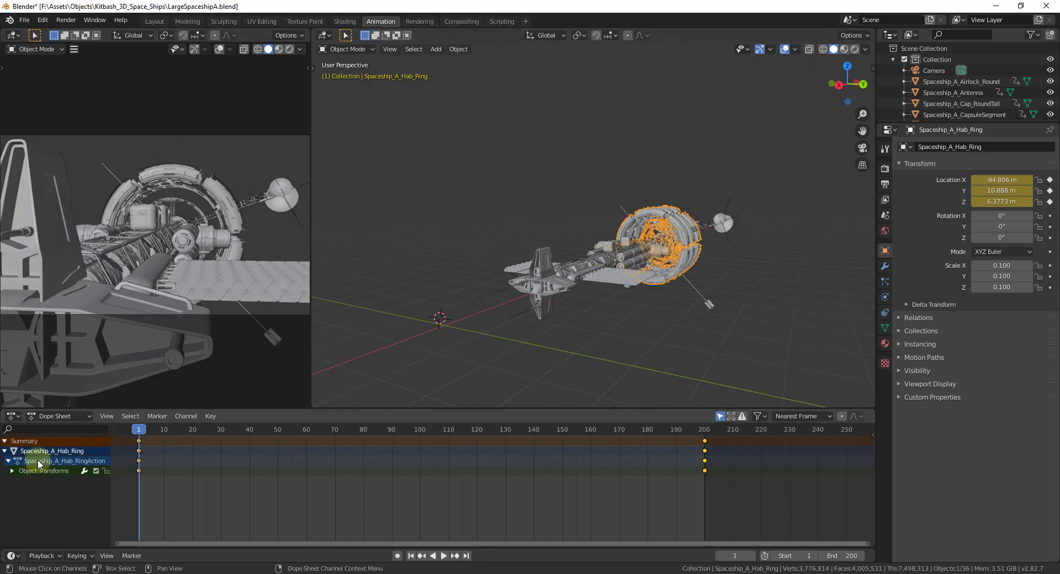
left_click(13, 472)
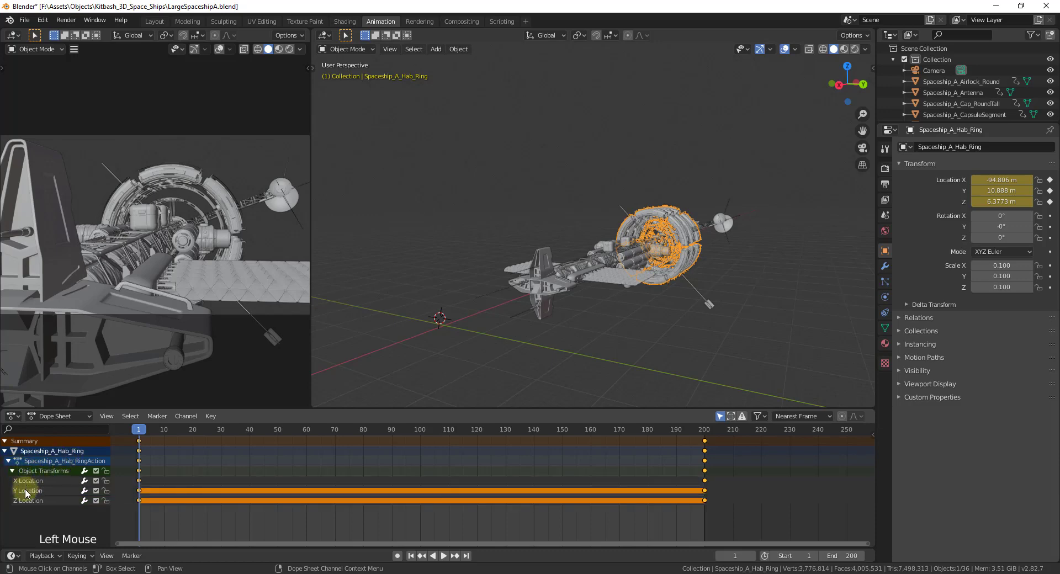
Insert a keyframe on the habitat ring's X rotation at frame 1
left_click_drag(141, 431, 139, 467)
left_click(491, 328)
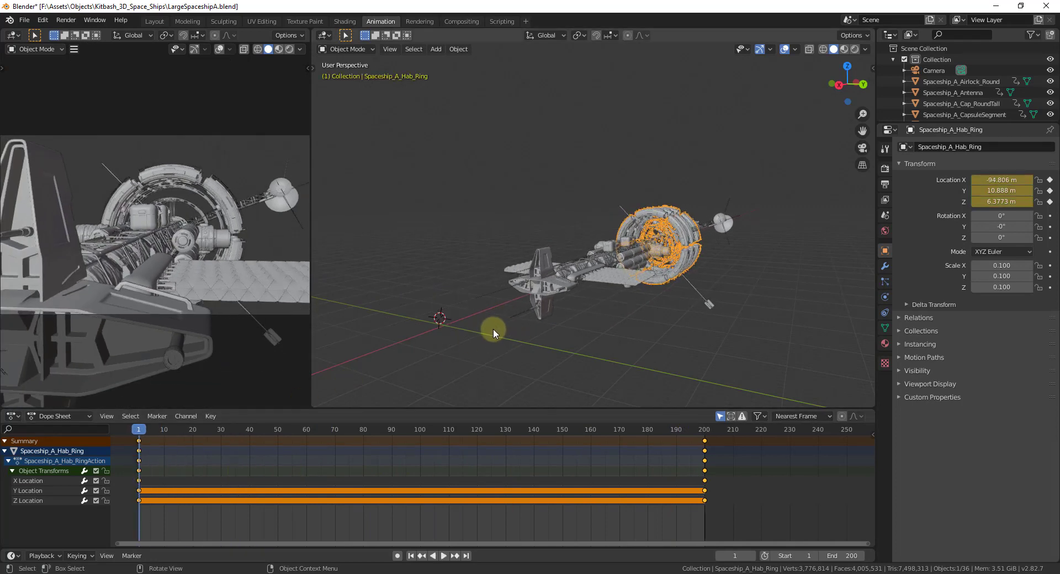
key("i")
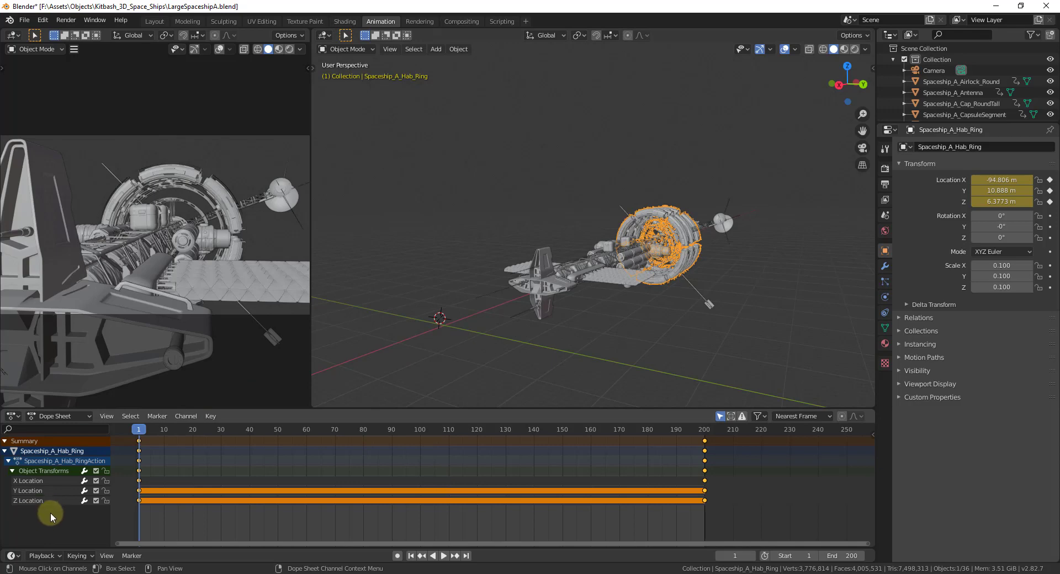
left_click(1050, 216)
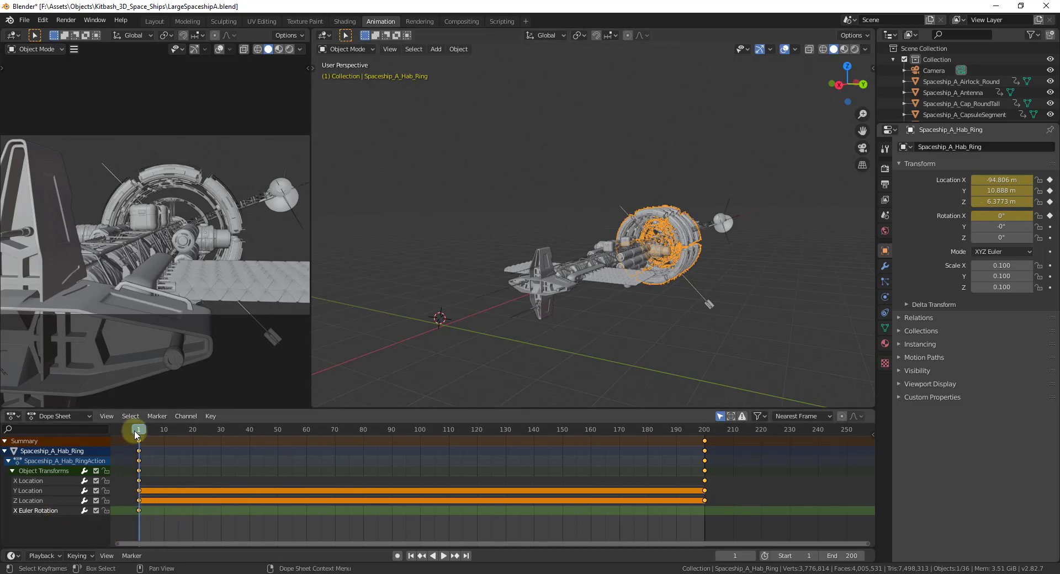
Set the habitat ring's X rotation to 26.3° at frame 50 and keyframe it
left_click_drag(136, 433, 277, 439)
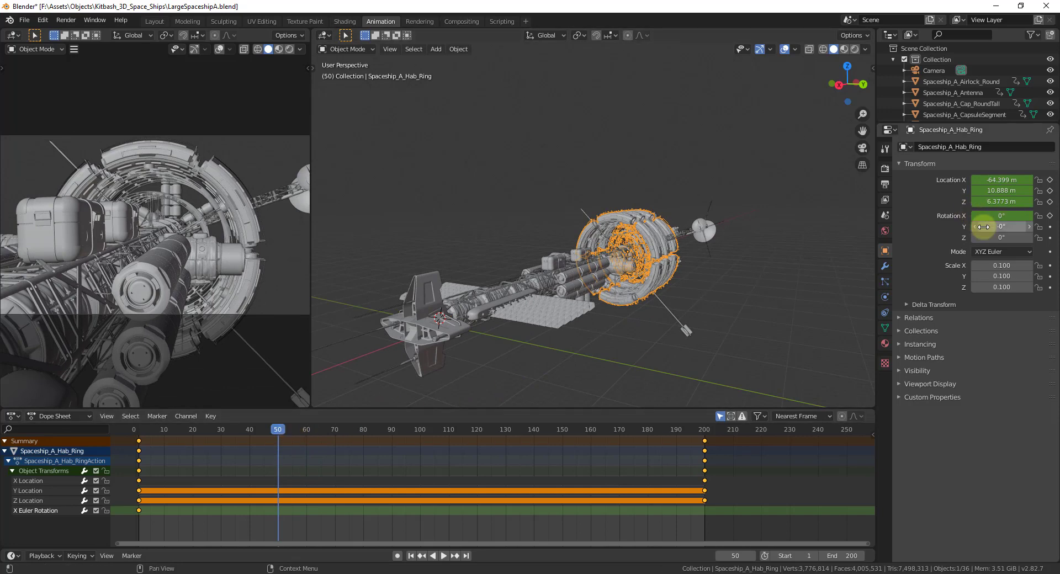
left_click_drag(992, 215, 87, 212)
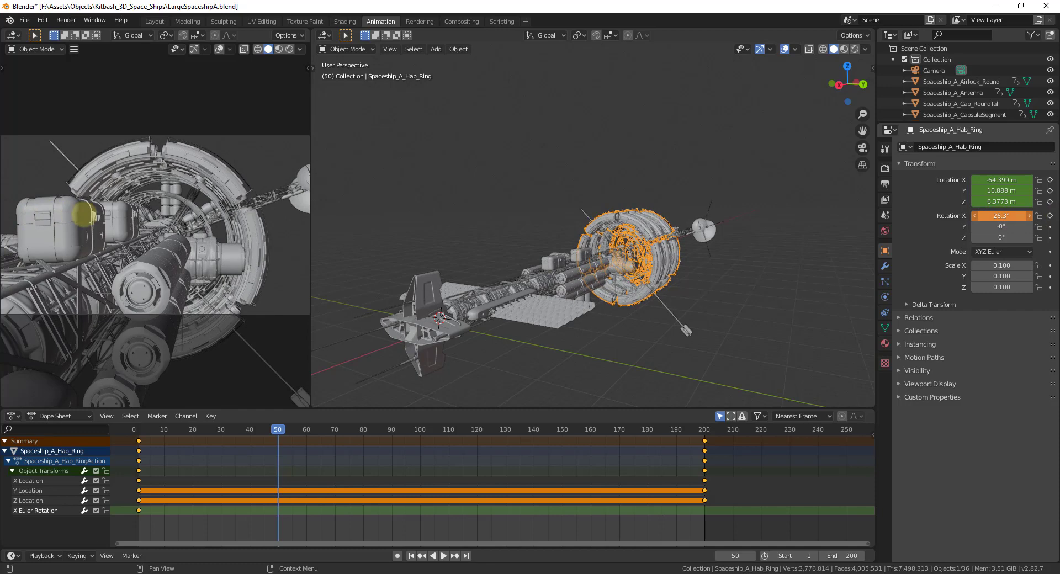
left_click(1050, 215)
Delete the habitat ring's X rotation keyframe at frame 50
left_click_drag(282, 434, 280, 465)
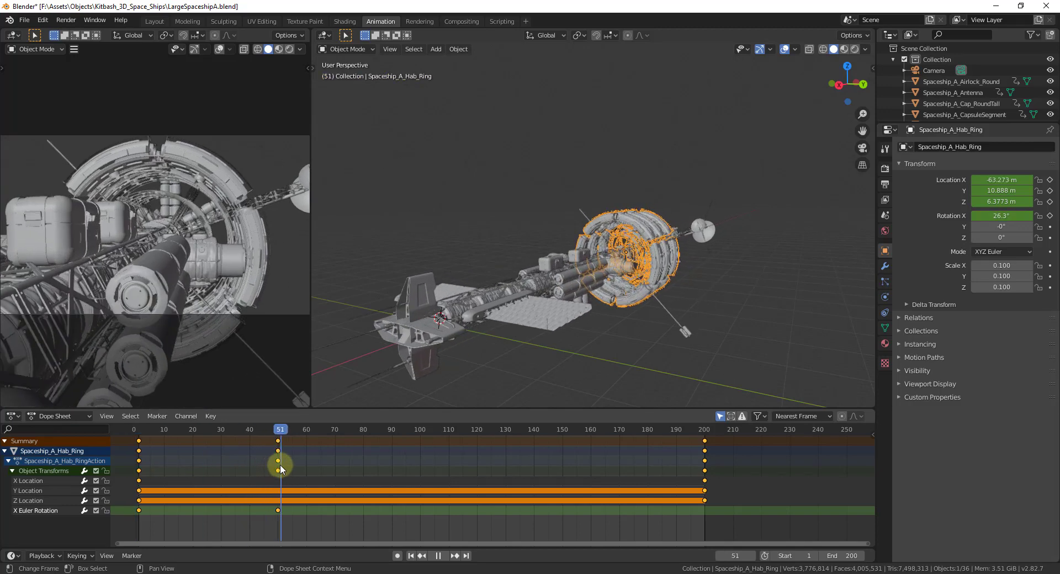
double_click(278, 466)
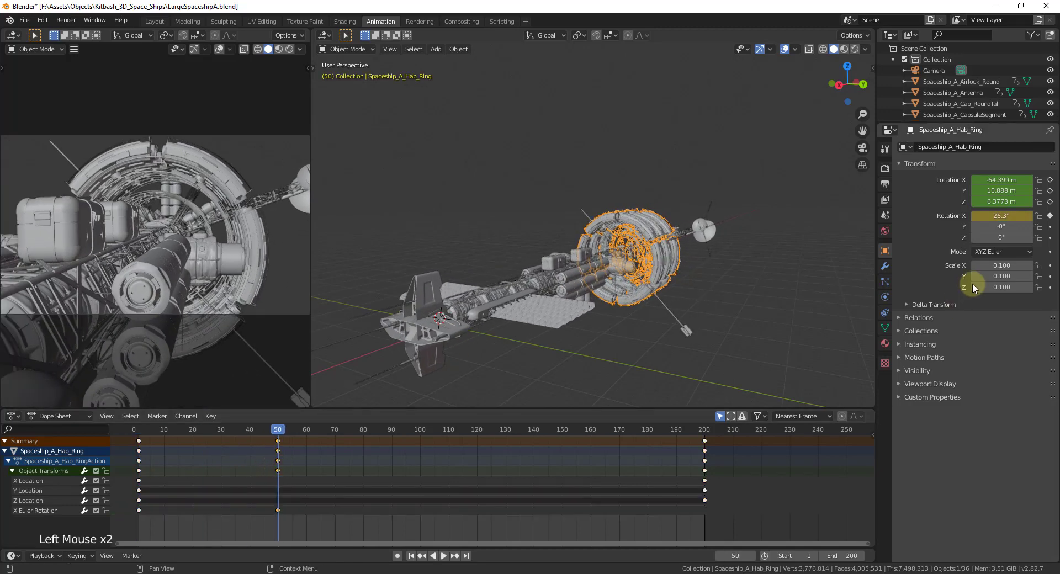
left_click(279, 510)
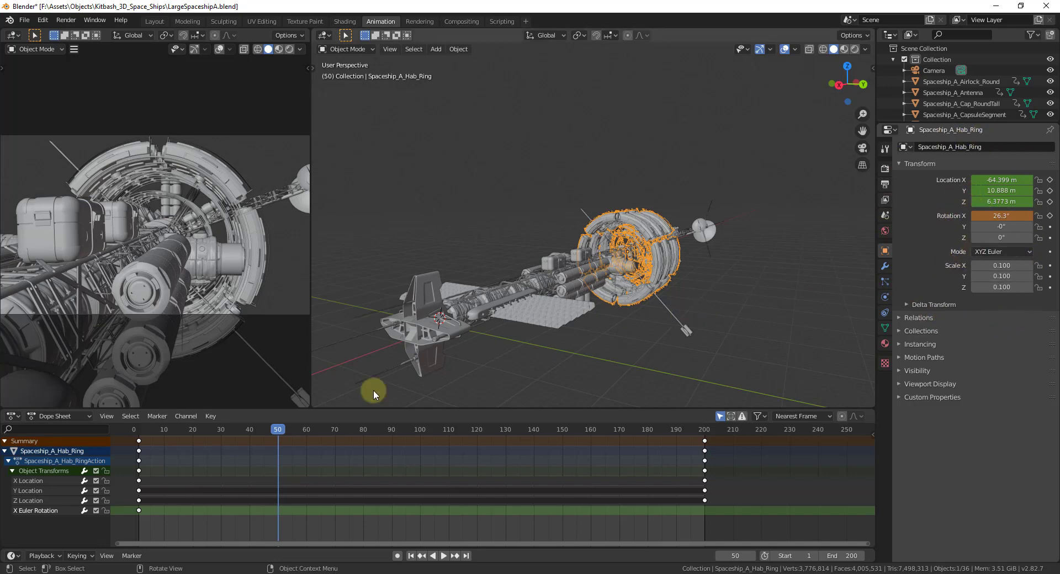
Set the habitat ring's X rotation to 180° at frame 200 and keyframe it
left_click_drag(278, 427, 706, 481)
key("space")
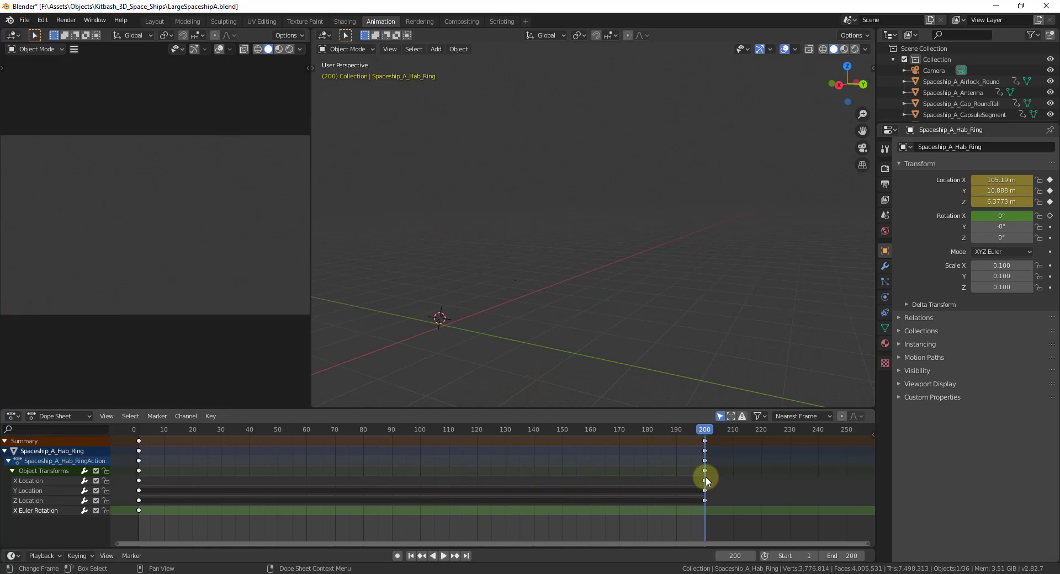
middle_click_drag(618, 246, 320, 356)
scroll(605, 279, "down", 8)
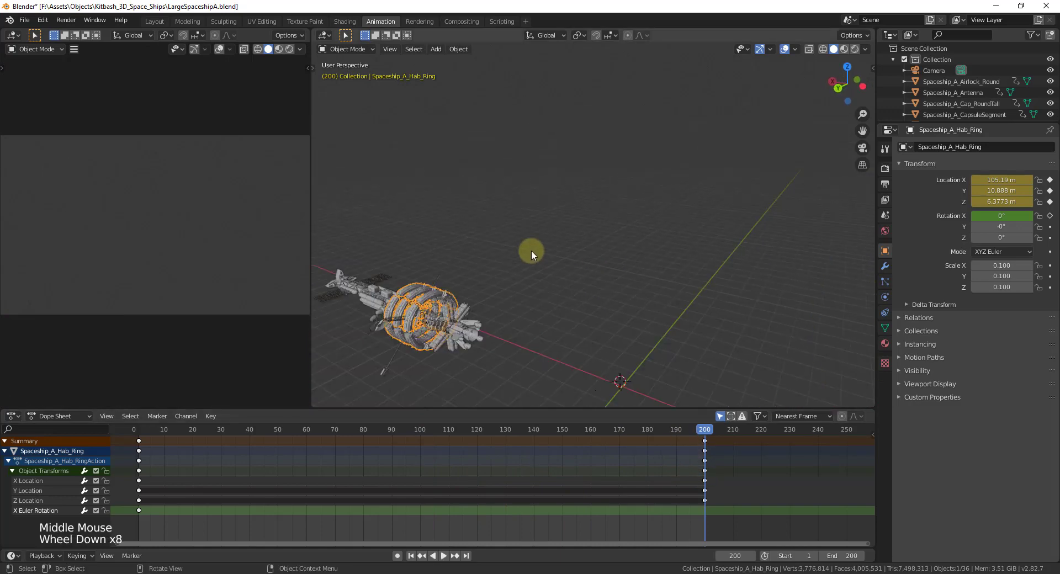
scroll(414, 330, "up", 3)
middle_click(415, 323)
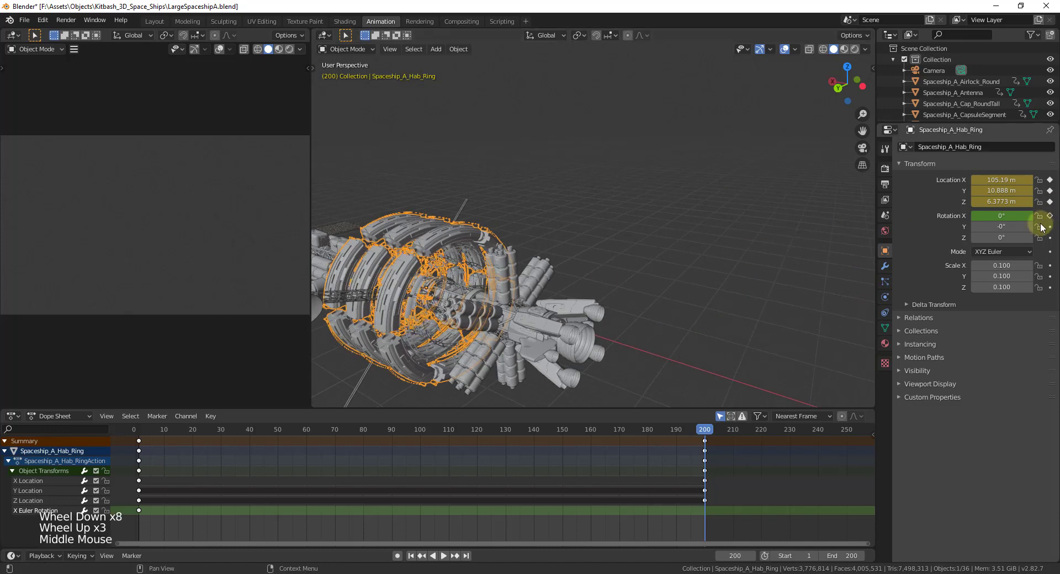
left_click_drag(1000, 216, 439, 211)
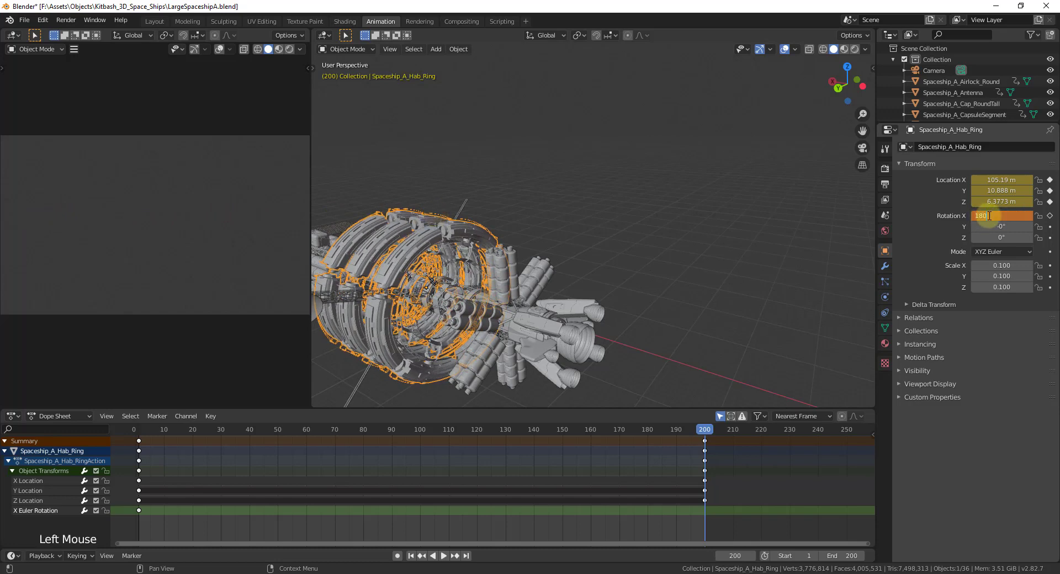
key("Tab")
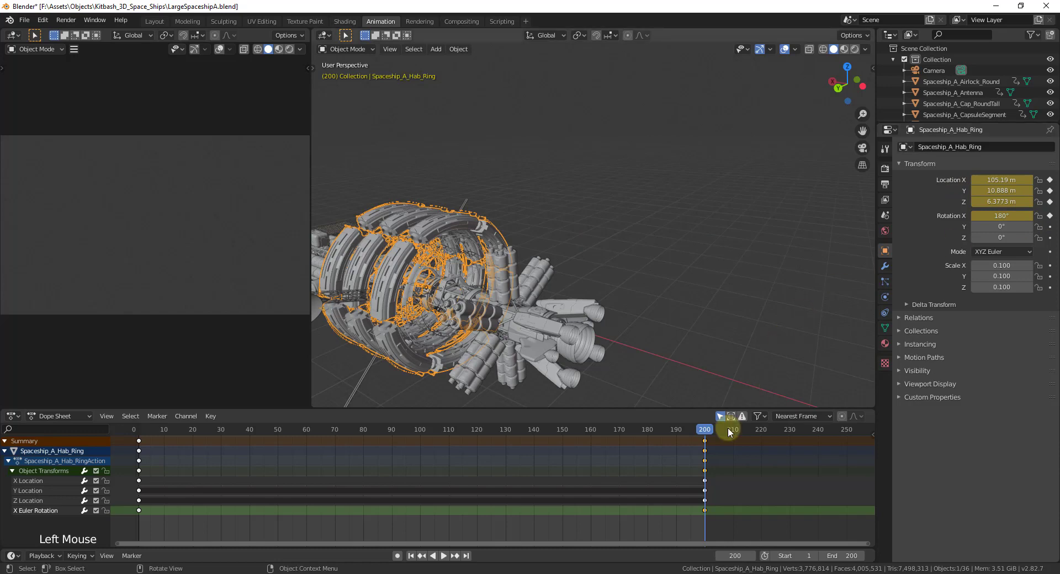
Play the animation from frame 1 to review the ring's rotation, and return to frame 1
left_click_drag(702, 430, 140, 432)
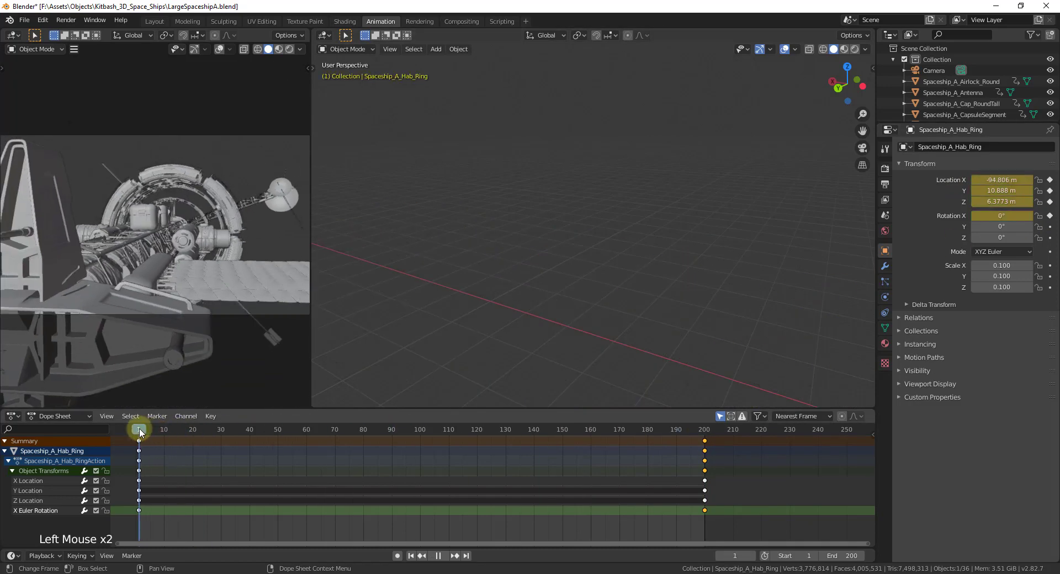
left_click(443, 556)
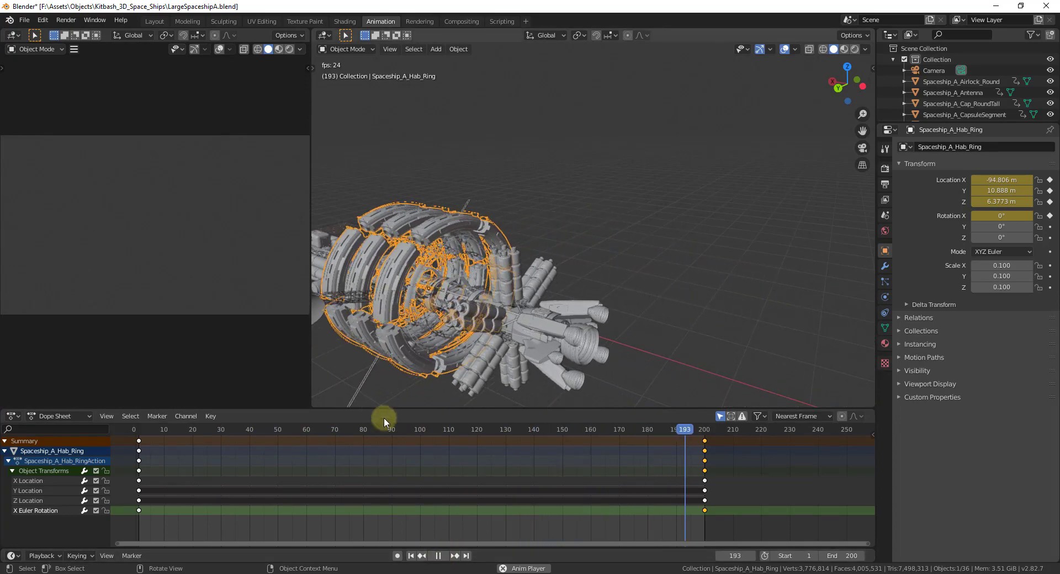
left_click(438, 556)
left_click_drag(282, 438, 139, 431)
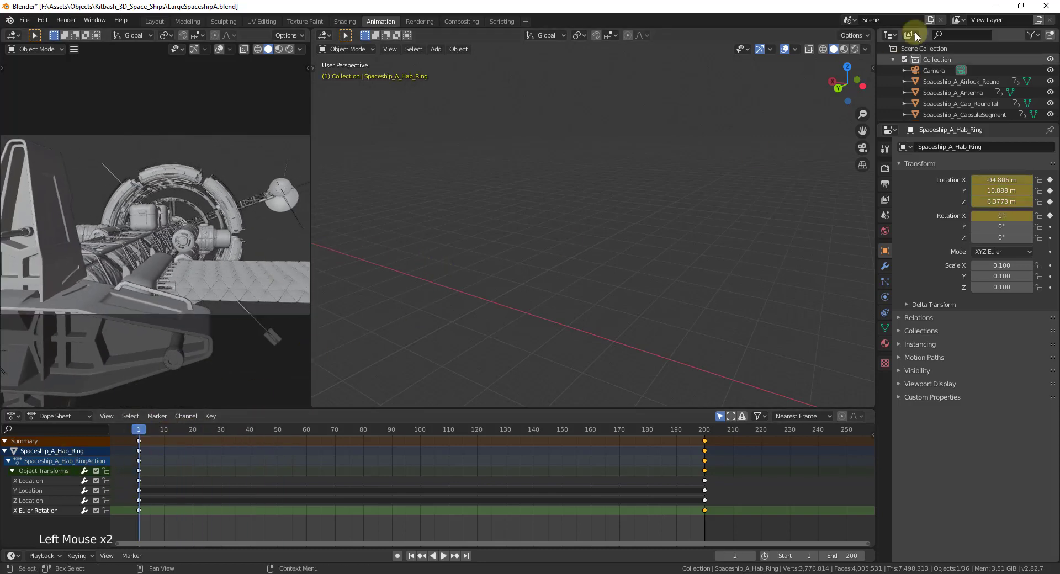
Select the camera and show the main 3D viewport through it
left_click(932, 71)
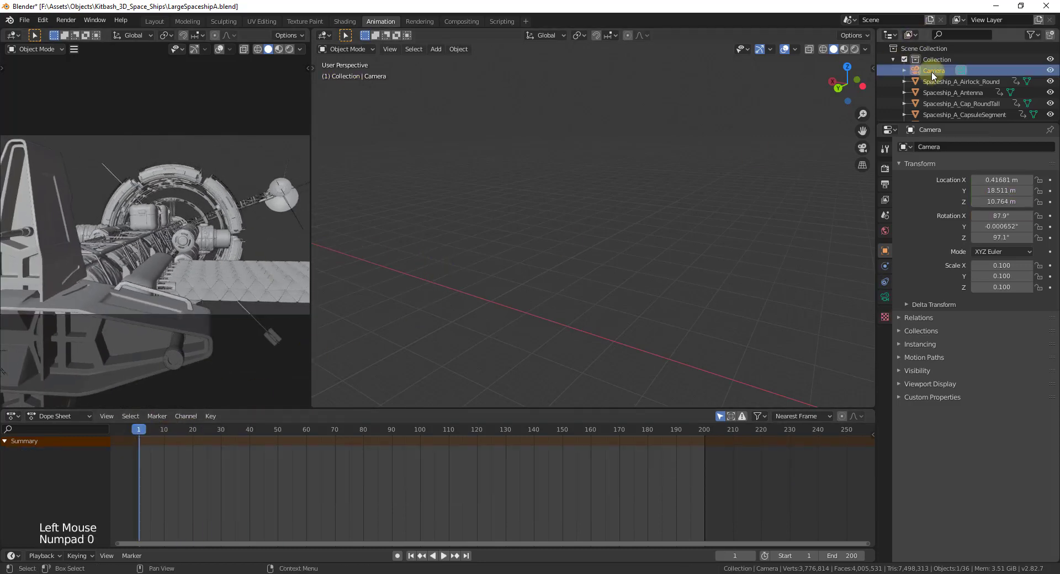
left_click(646, 293)
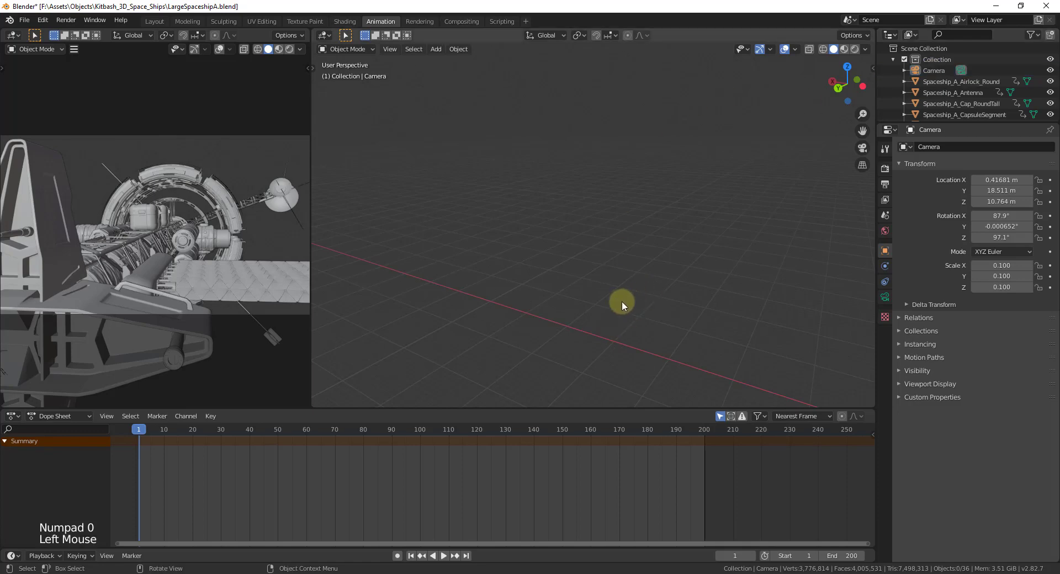
key("KP_0")
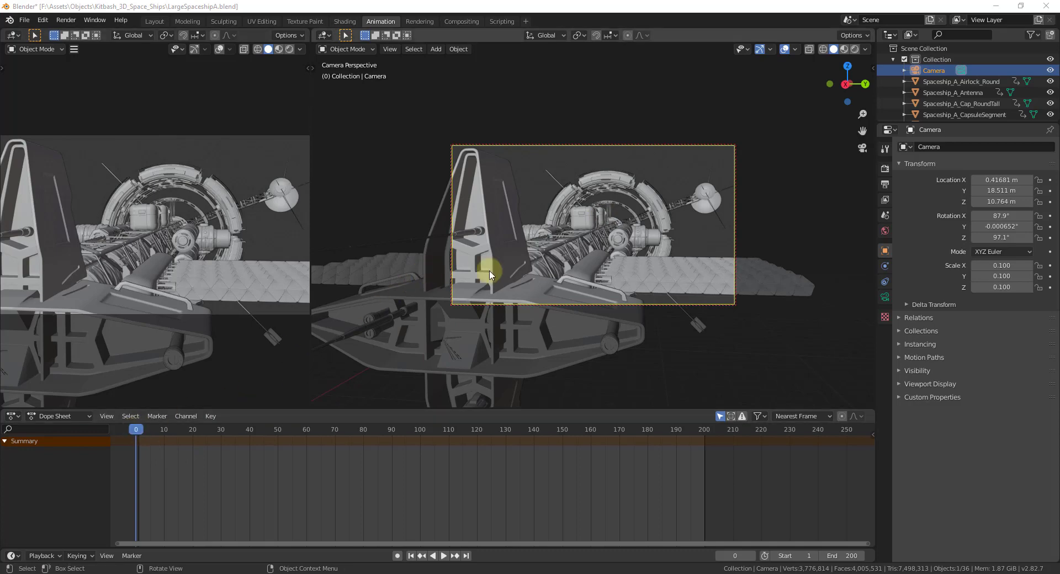
left_click(397, 289)
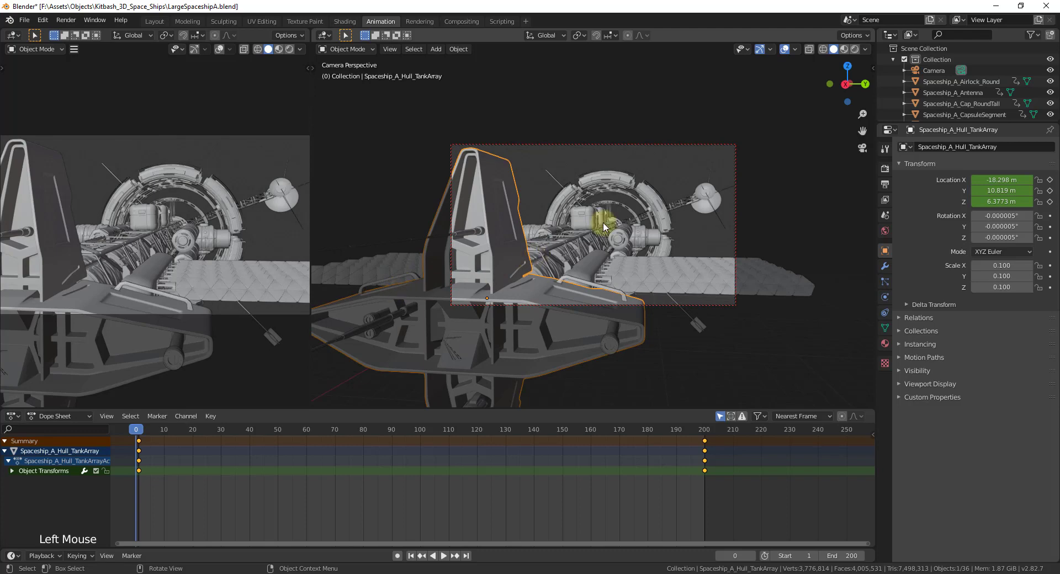
left_click(703, 230)
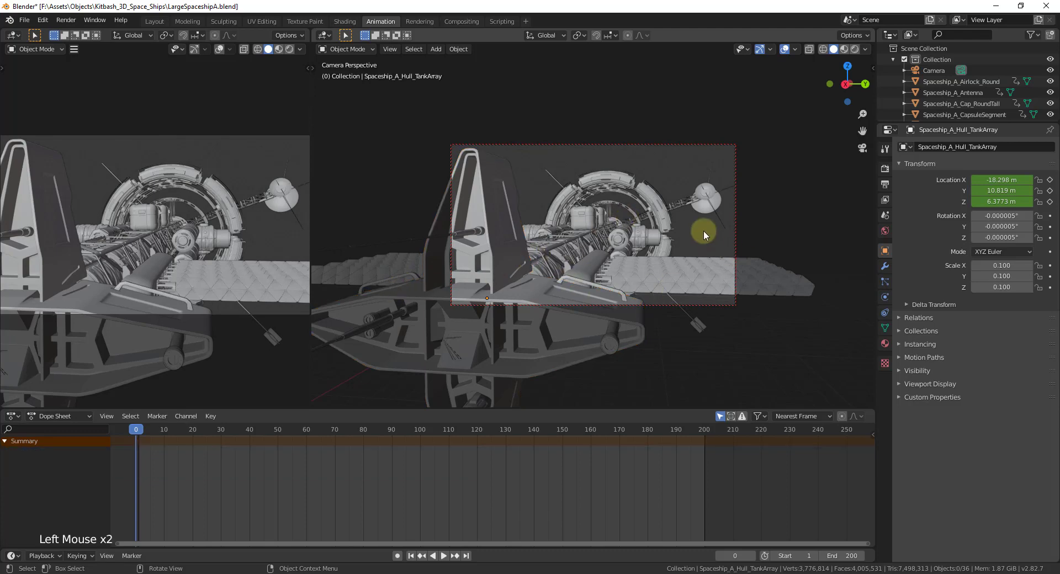
Keyframe the camera's location and rotation at frame 0 and expand its Object Transforms channels
left_click(932, 70)
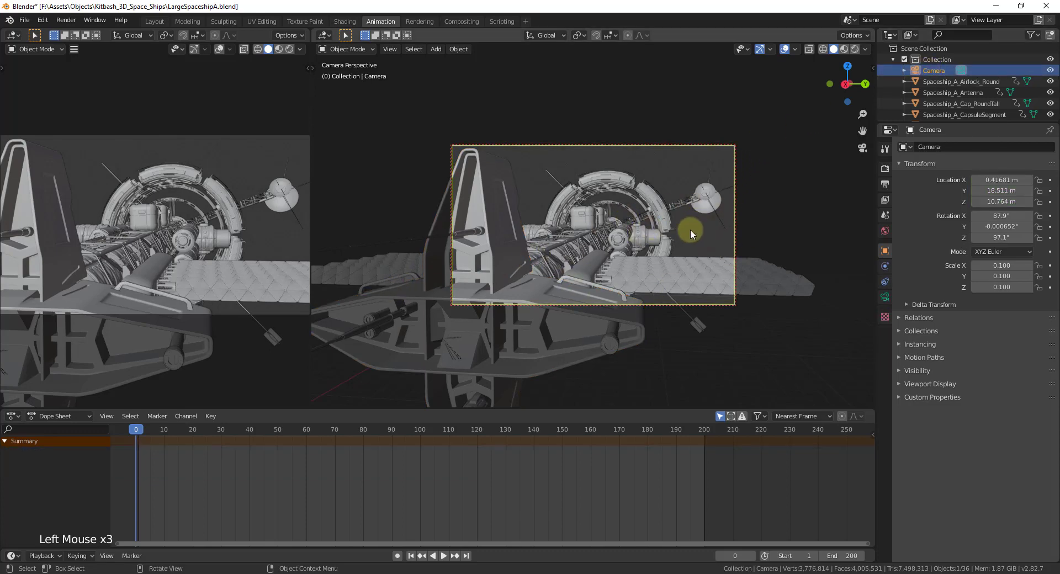
key("i")
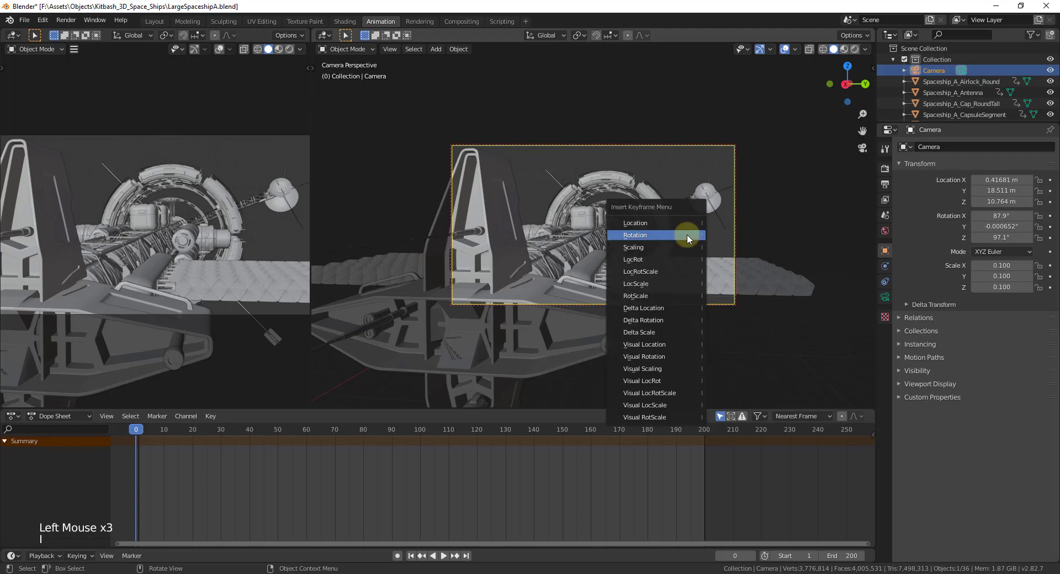
left_click(655, 222)
key("i")
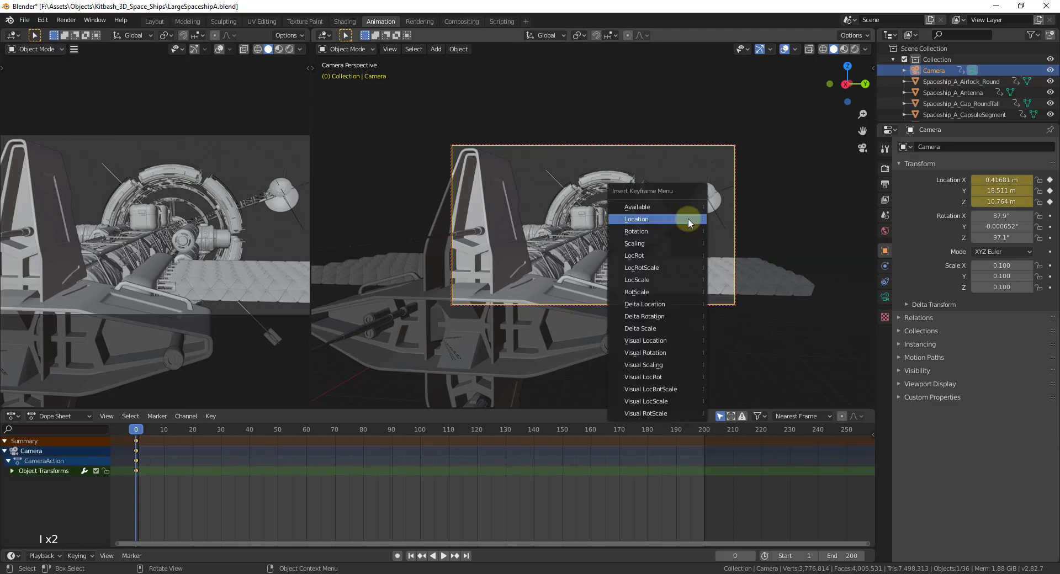
left_click(643, 235)
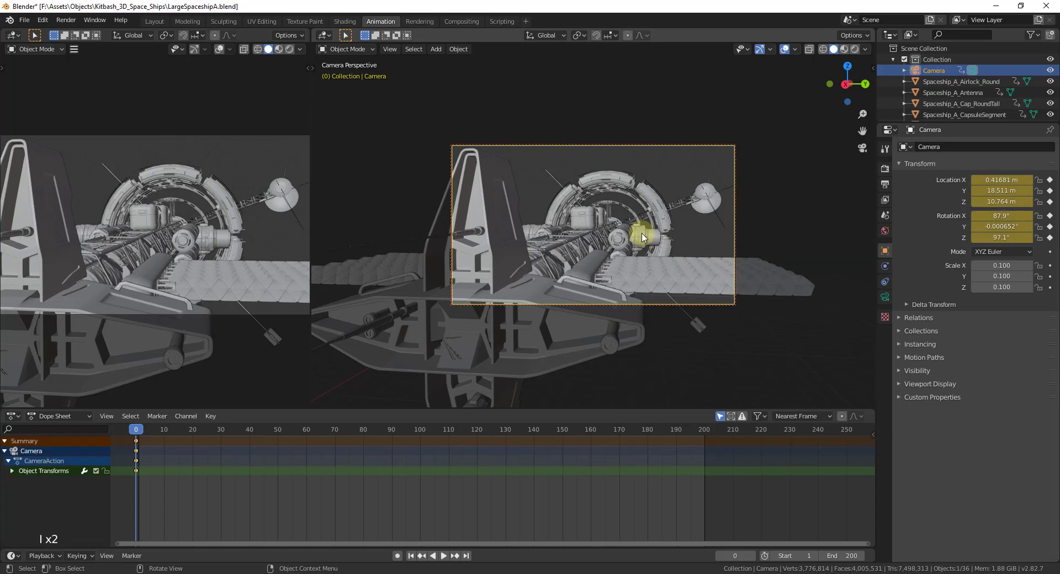
left_click(11, 471)
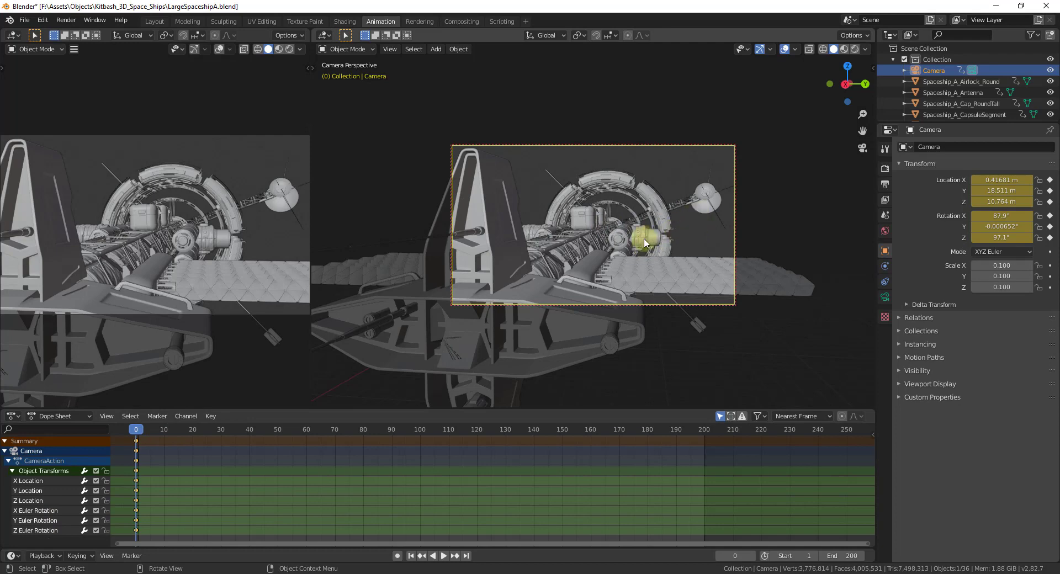
At frame 60, reframe the camera on the spaceship and set its rotation to X 90° and Y 0°
left_click_drag(253, 428, 307, 432)
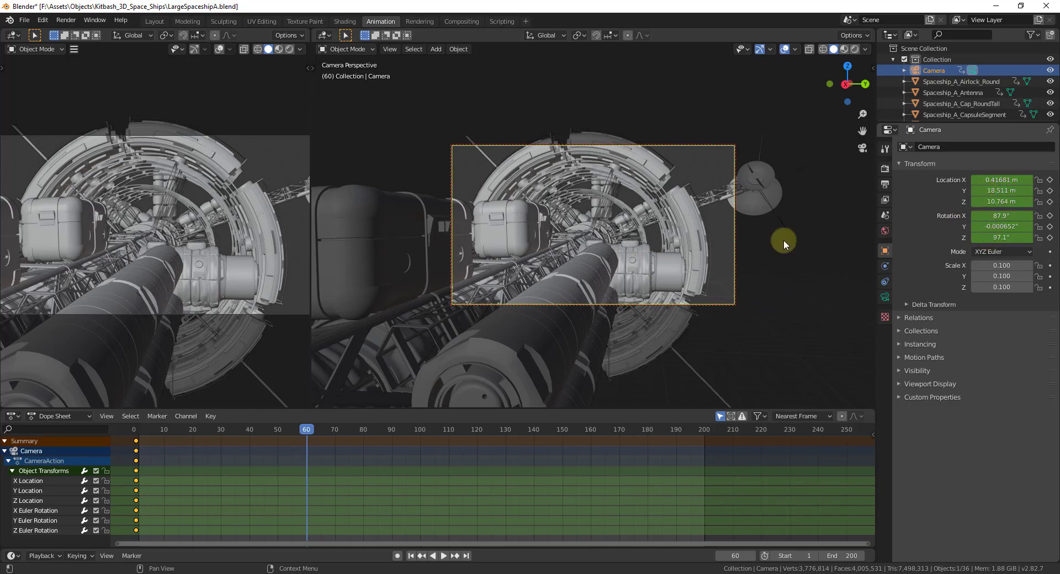
middle_click_drag(634, 256, 599, 272)
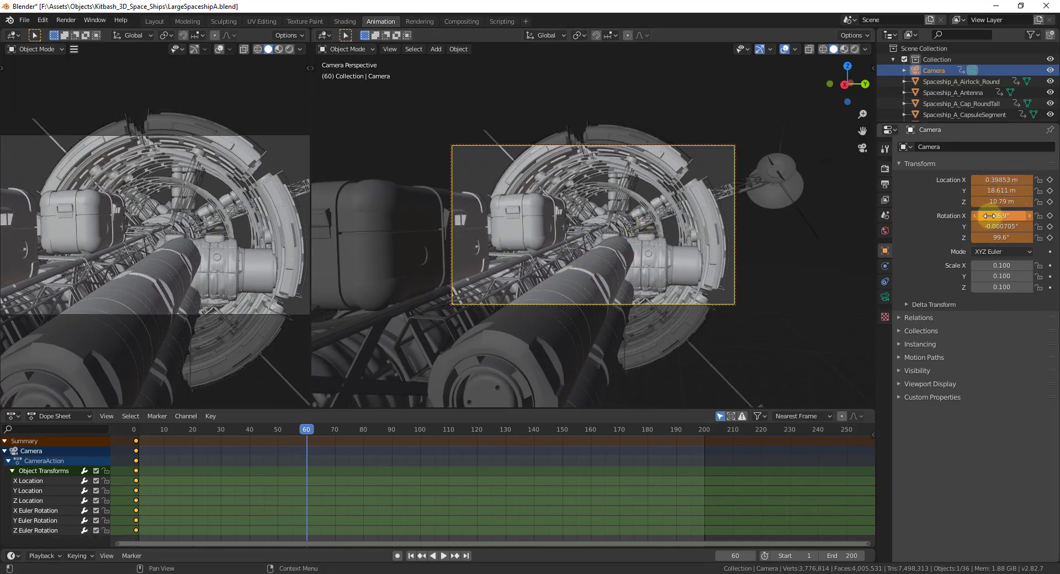
left_click_drag(1000, 215, 993, 215)
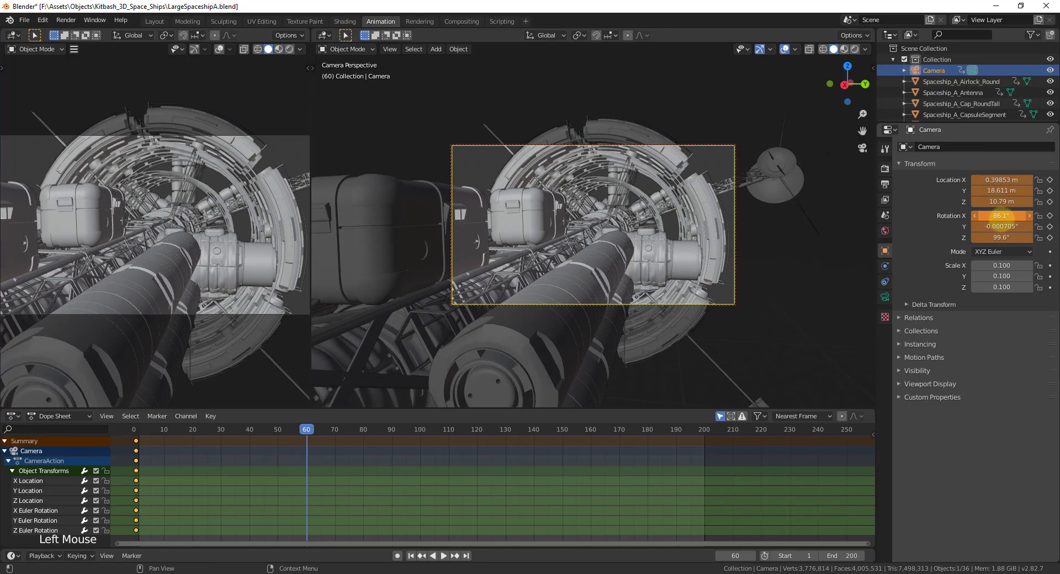
type("90")
key("Return")
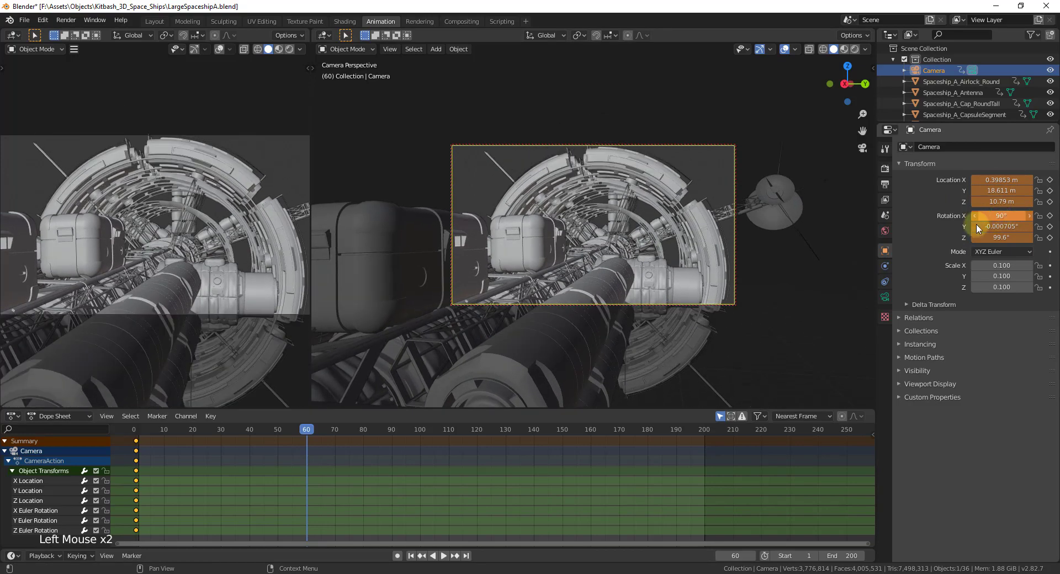
left_click(977, 227)
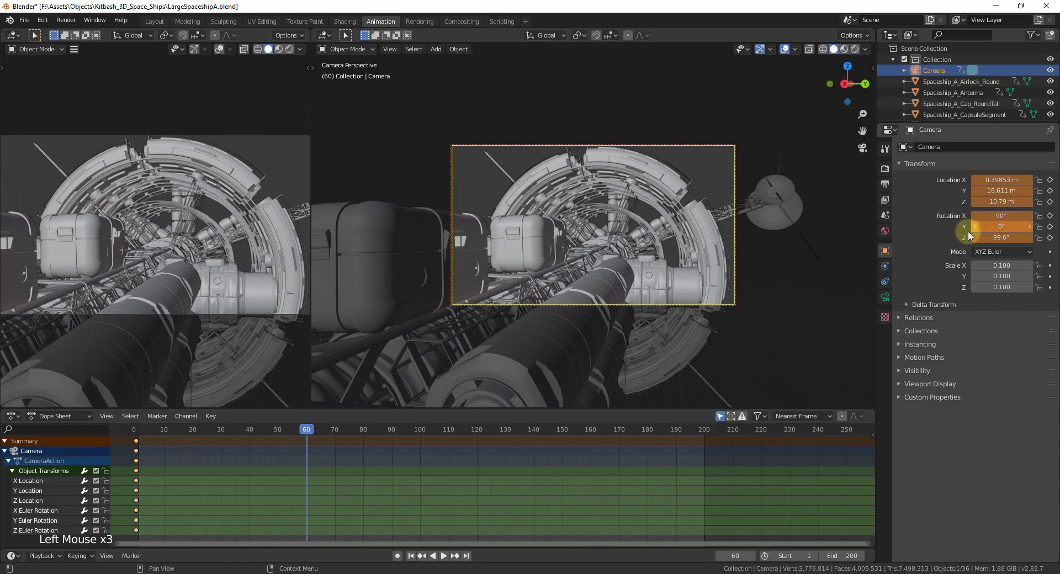
Set the camera's Y location to 41.601 m and its rotation to X 86.3°, Z 121°, and keyframe its location and rotation at frame 60
mouse_move(996, 237)
left_mouse_down()
mouse_move(946, 237)
mouse_move(1010, 237)
left_mouse_up()
left_click_drag(1008, 190, 220, 213)
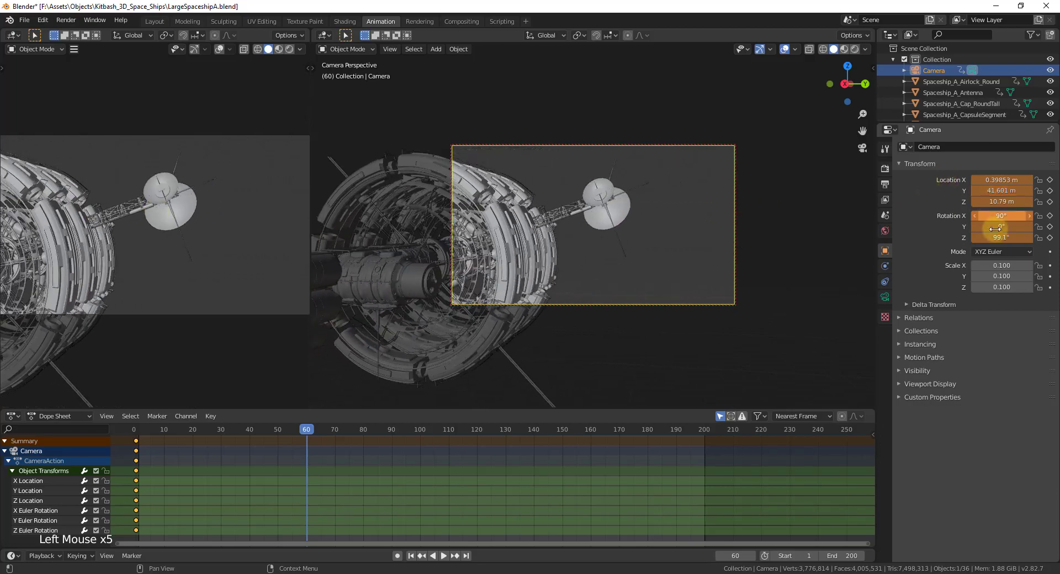
mouse_move(988, 237)
left_mouse_down()
mouse_move(1032, 237)
mouse_move(71, 244)
mouse_move(990, 209)
mouse_move(976, 223)
mouse_move(1001, 215)
mouse_move(1002, 237)
left_mouse_up()
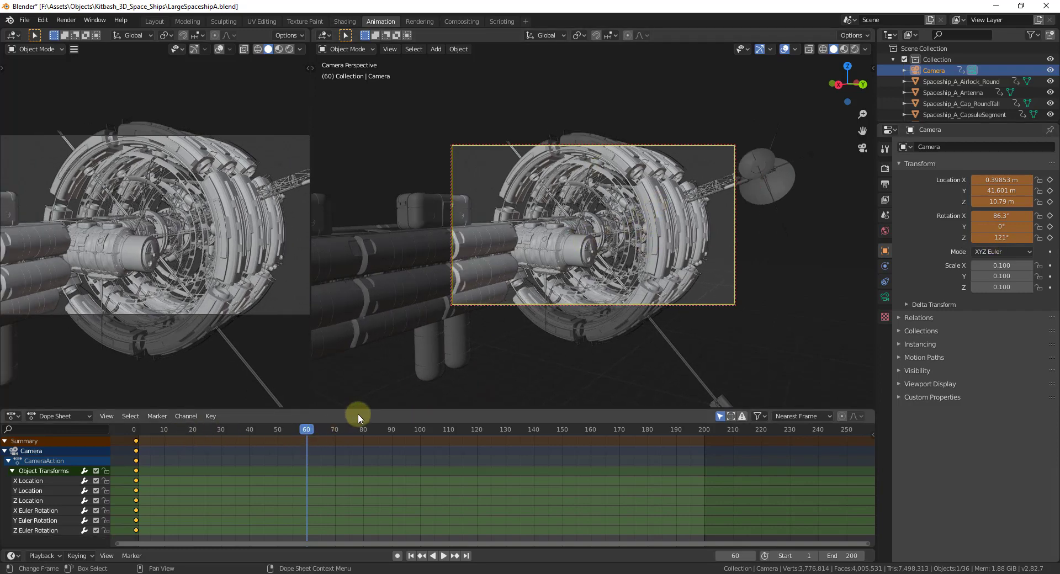
key("i")
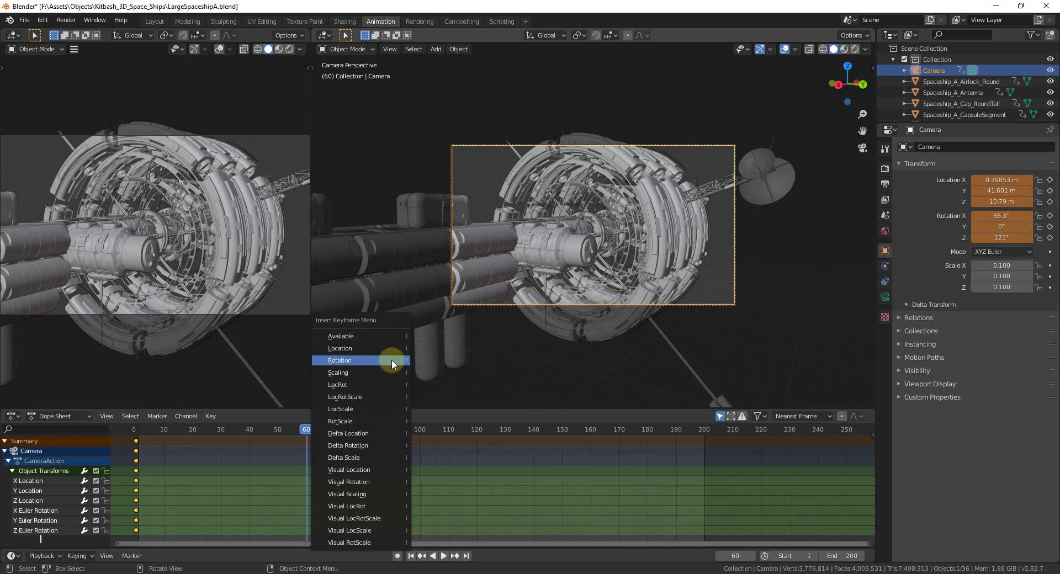
left_click(369, 336)
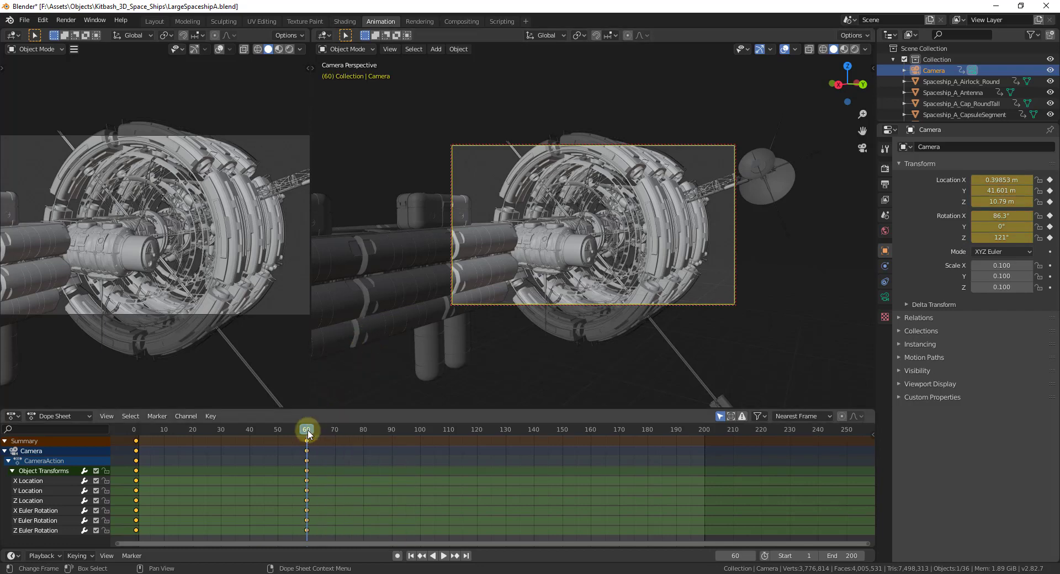
Play the animation from frame 0 to review the camera move
left_click_drag(307, 433, 136, 436)
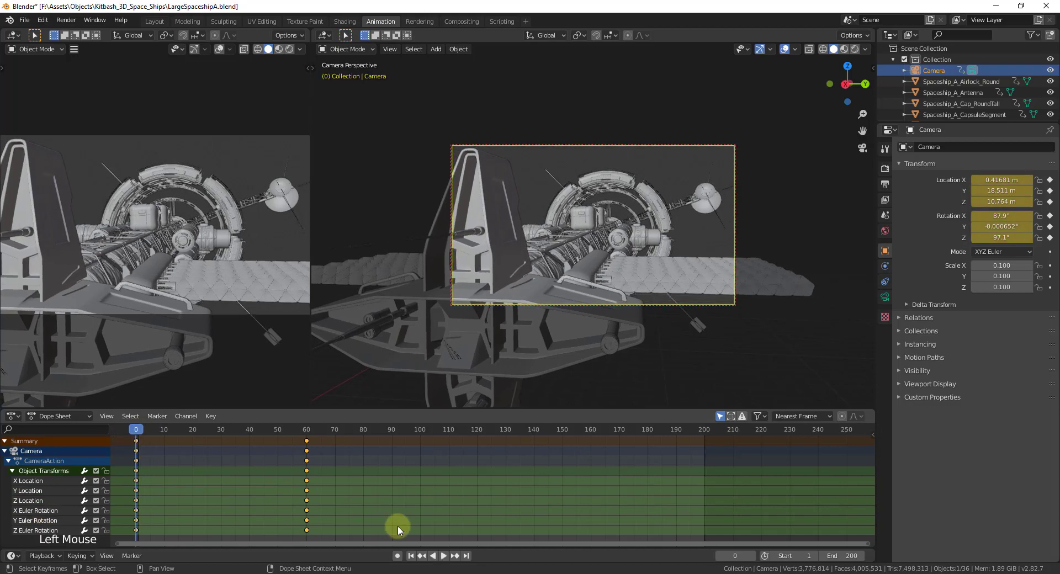
left_click(439, 556)
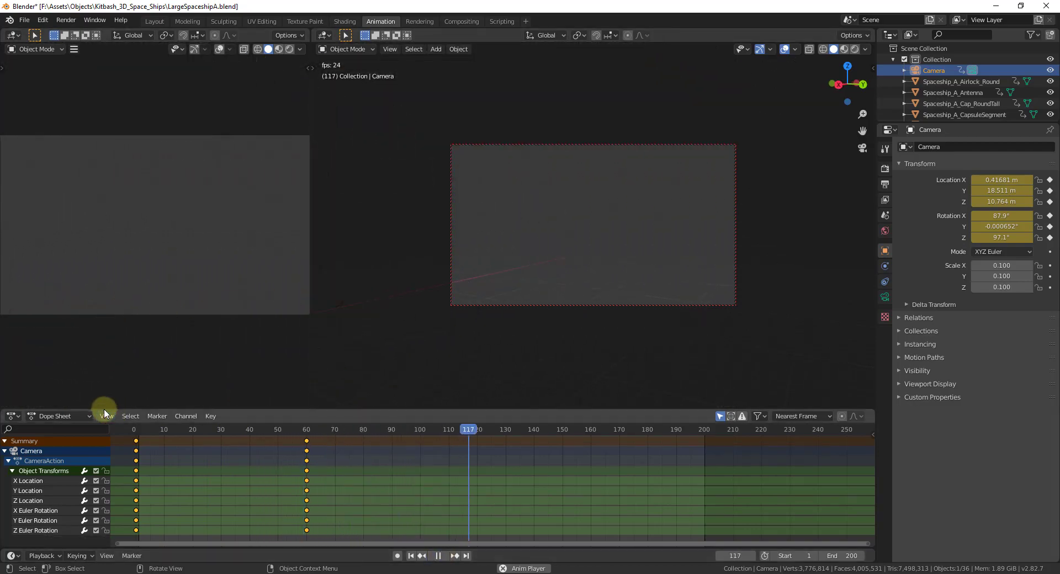
left_click(438, 556)
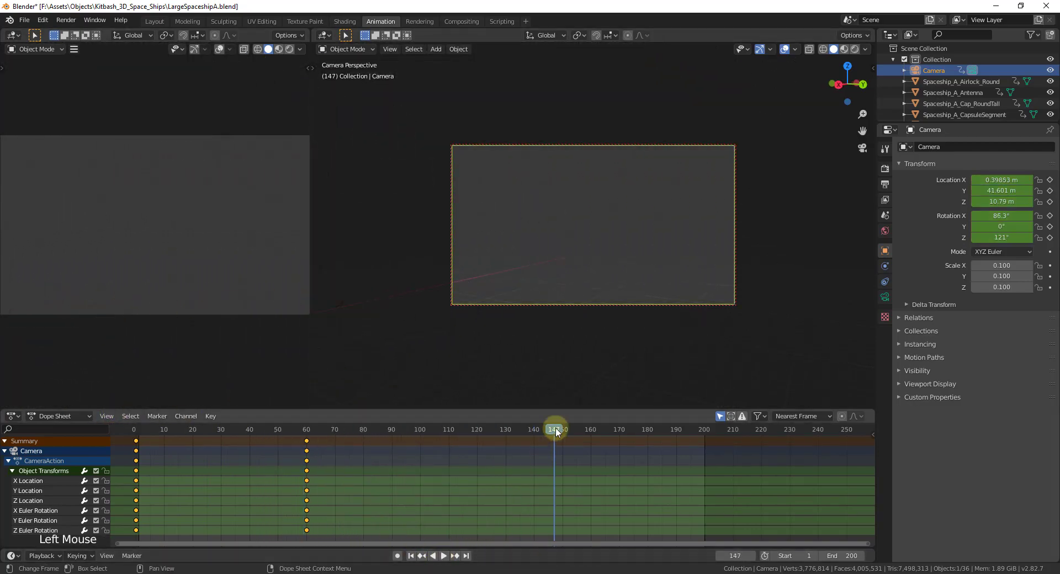
At frame 109, set the camera's location to X -8.8615 m, Y 40.491 m, Z 10.02 m and Z rotation to 229°, and keyframe all channels
left_click_drag(555, 433, 448, 435)
left_click(649, 300)
left_click_drag(452, 437, 446, 430)
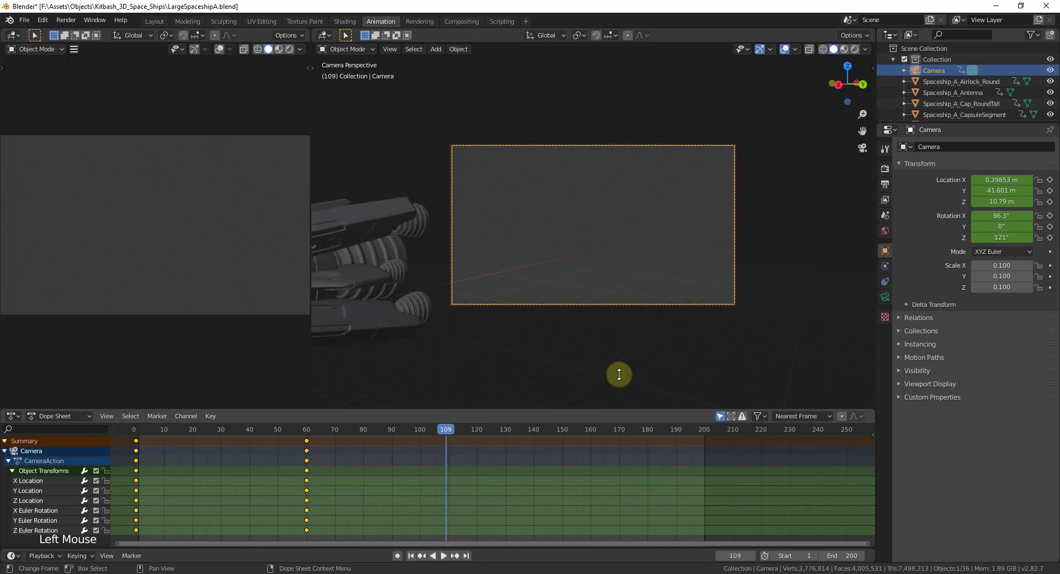
left_click_drag(1001, 237, 504, 208)
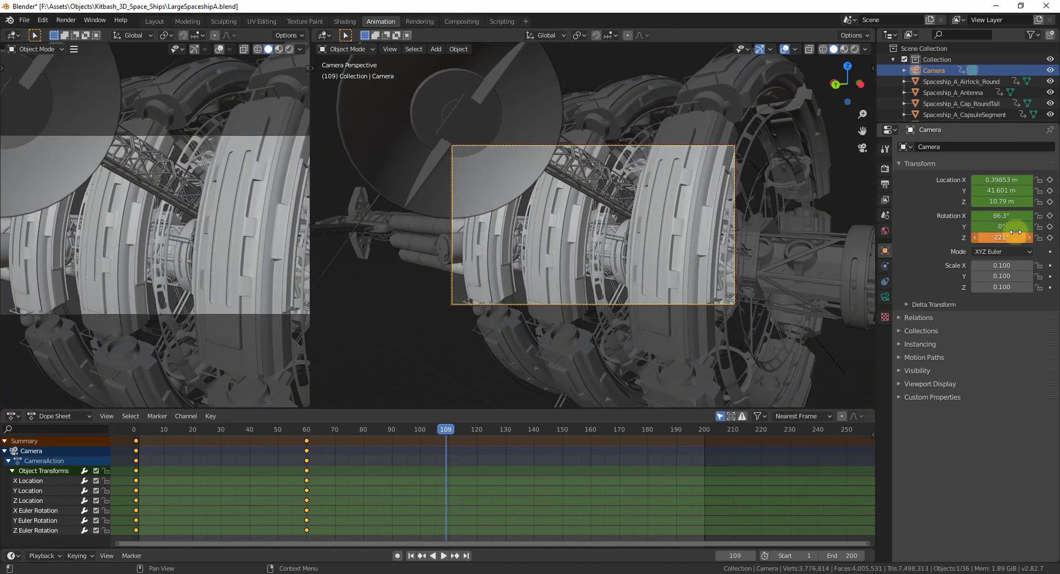
left_click_drag(1000, 190, 941, 214)
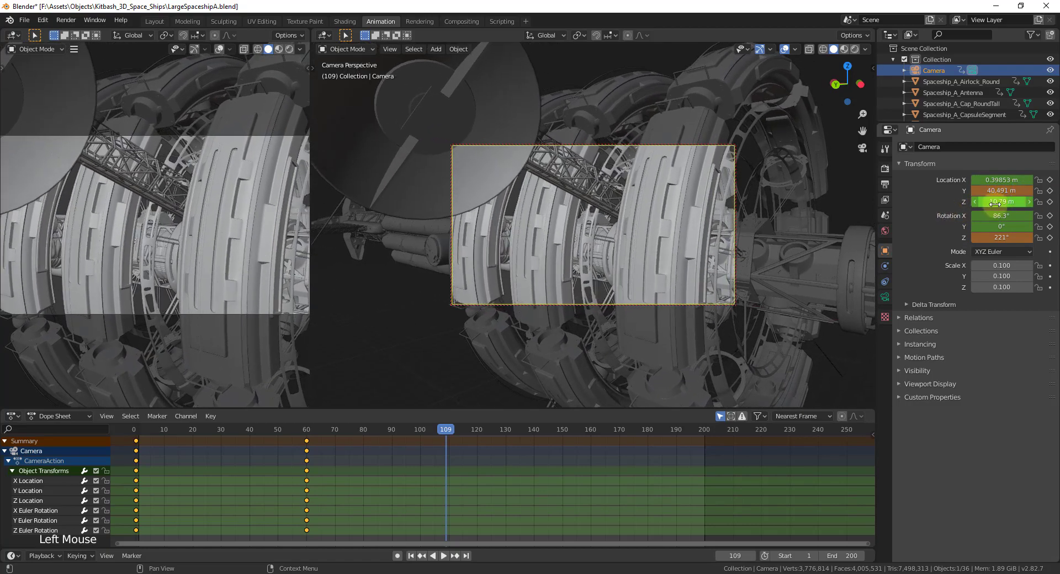
left_click_drag(1000, 202, 493, 189)
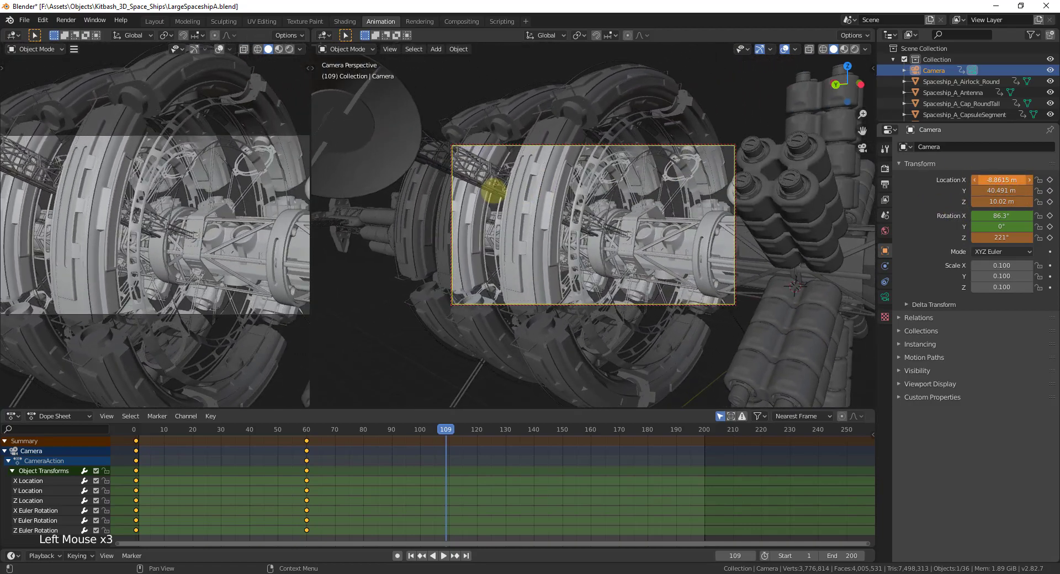
left_click_drag(1004, 238, 1037, 237)
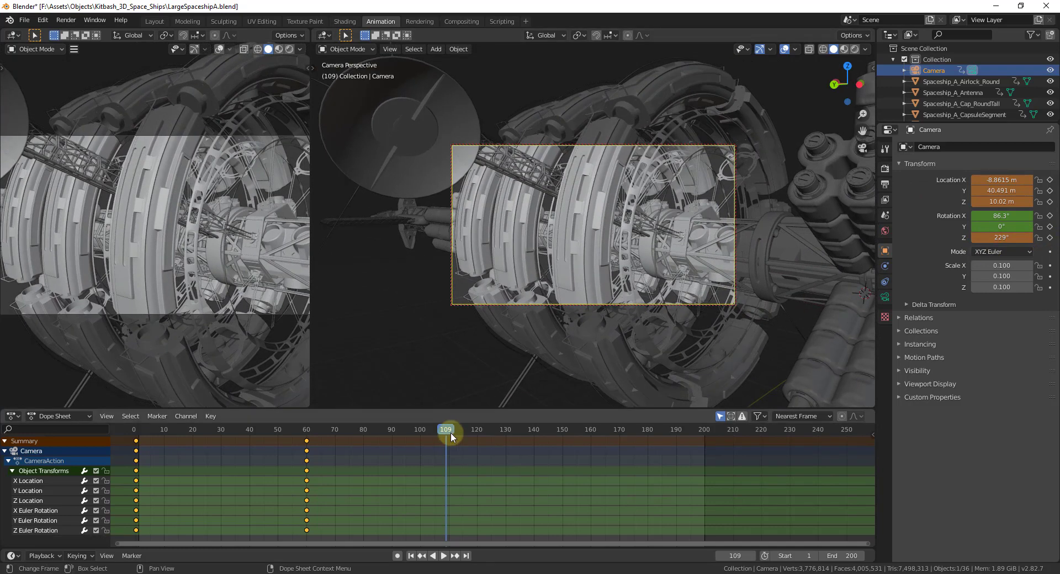
key("i")
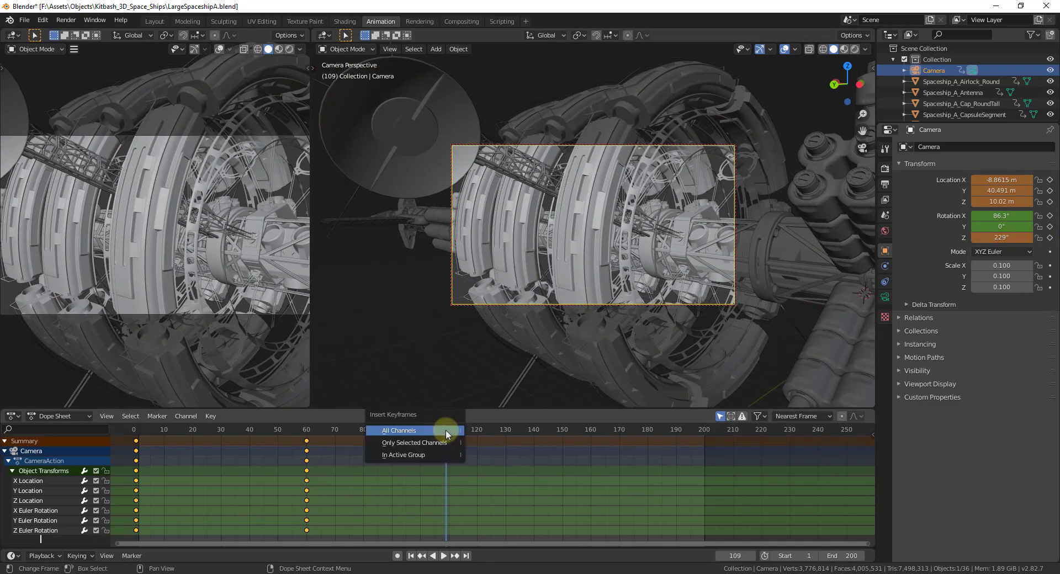
left_click(413, 431)
Play the animation from frame 0 to review the camera move through the keyframe at frame 109
left_click_drag(434, 432, 139, 434)
left_click(443, 556)
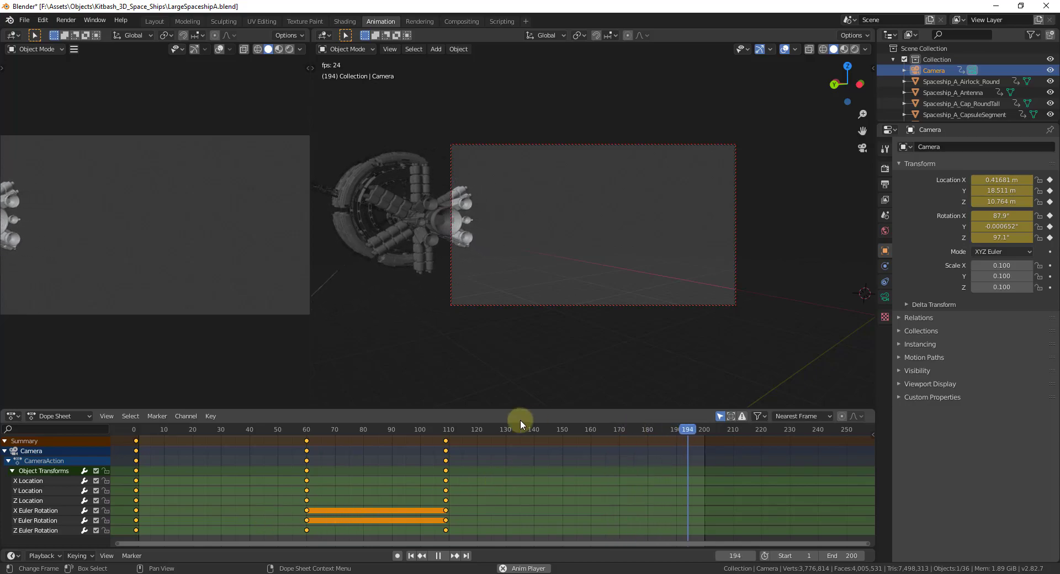
left_click(431, 559)
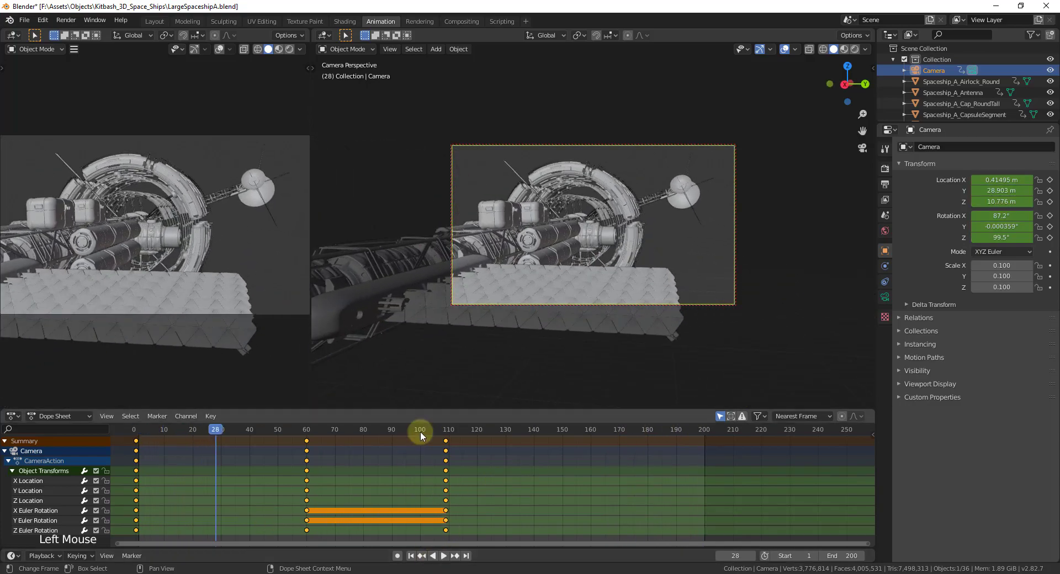
At frame 200, keyframe all camera channels with location X 50.579 m, Y 15.461 m, Z 9.2196 m and rotation X 86.5°, Z 263°
left_click_drag(419, 432, 704, 433)
left_click(999, 231)
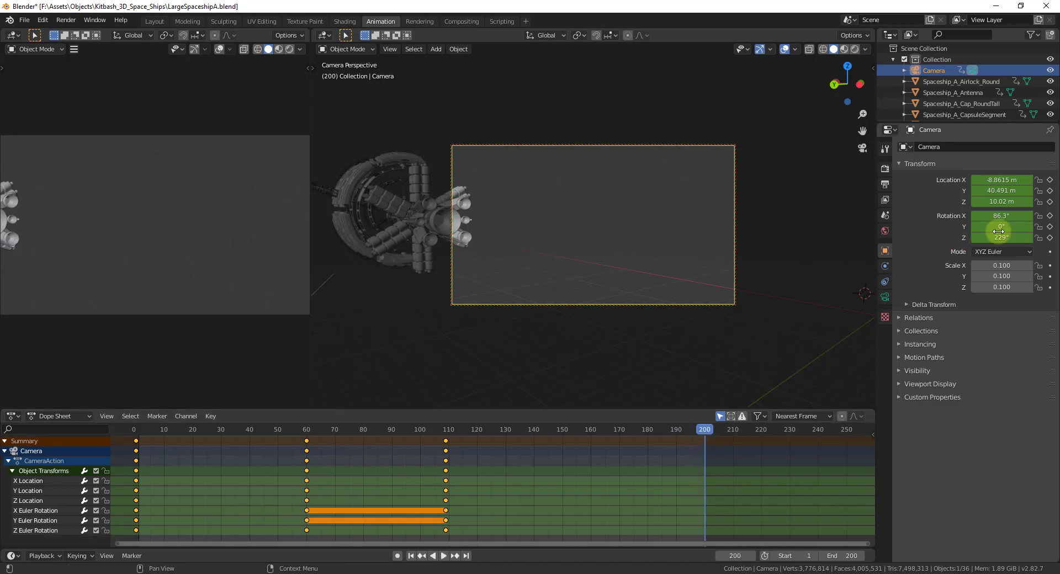
left_click_drag(1001, 240, 1053, 245)
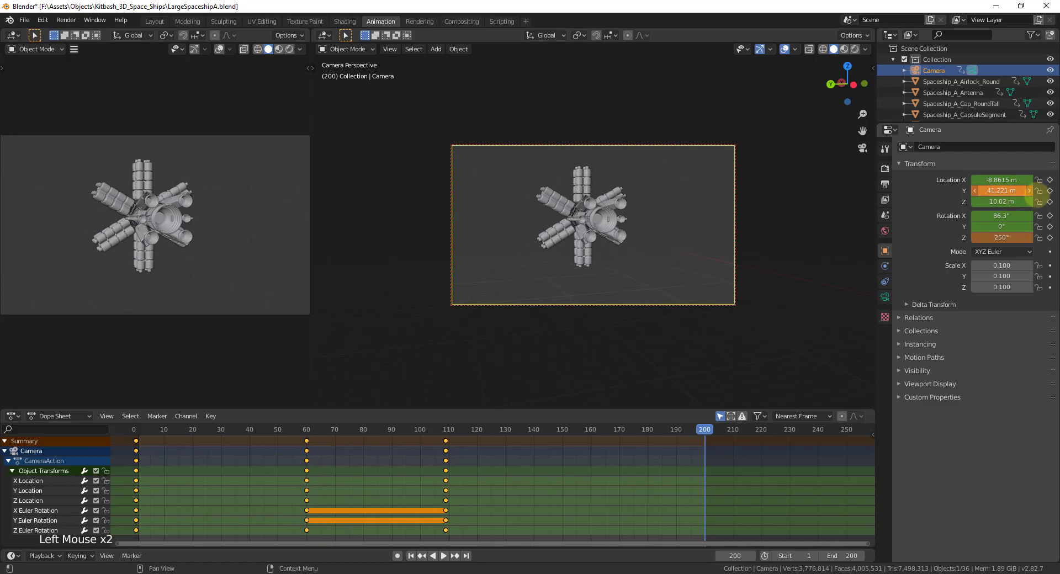
left_click_drag(993, 201, 933, 217)
left_click_drag(1008, 240, 1026, 240)
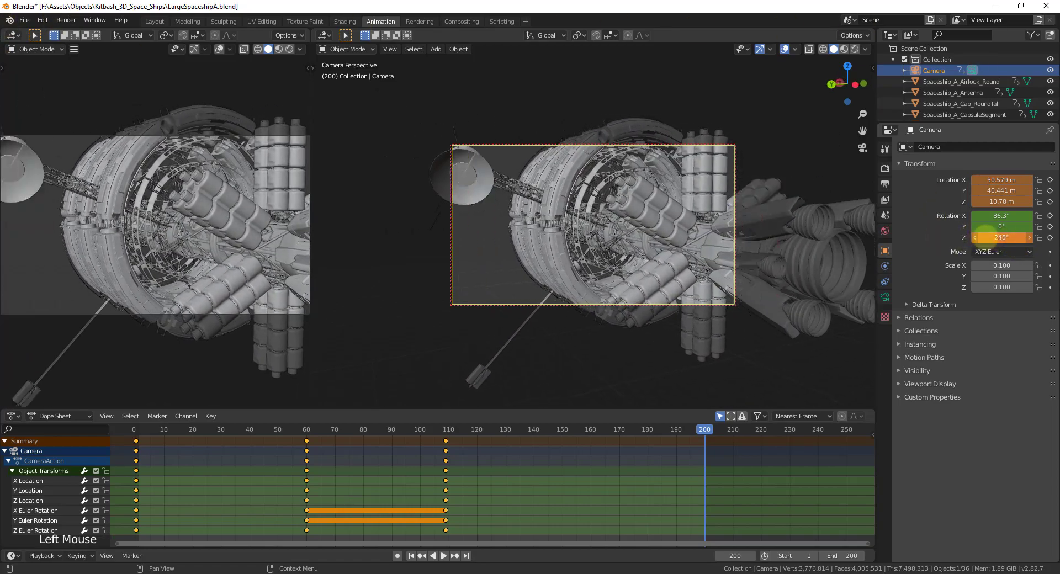
mouse_move(999, 201)
left_mouse_down()
mouse_move(665, 190)
mouse_move(710, 130)
mouse_move(1004, 194)
left_mouse_up()
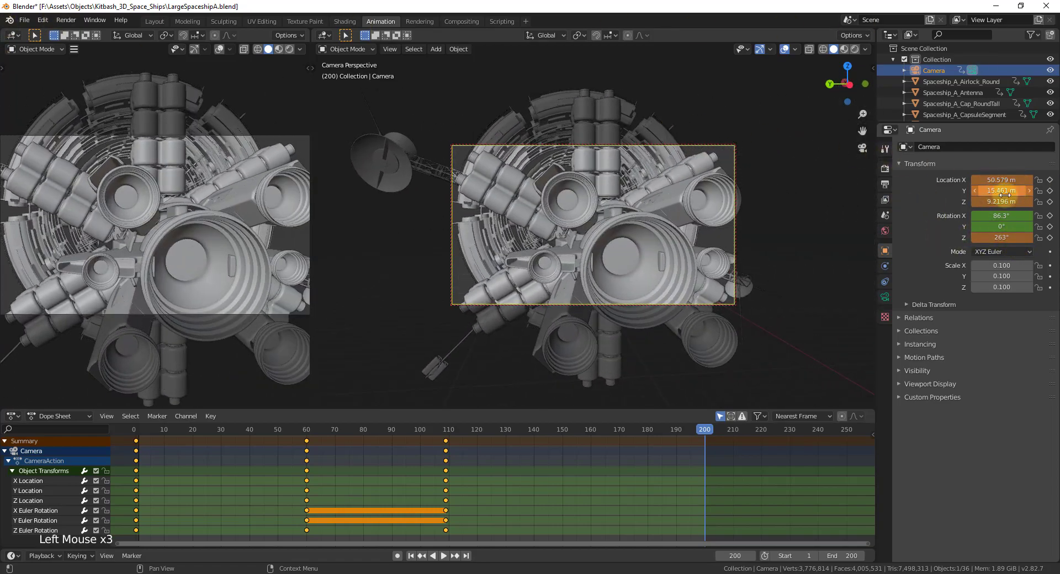
left_click_drag(1011, 239, 1000, 217)
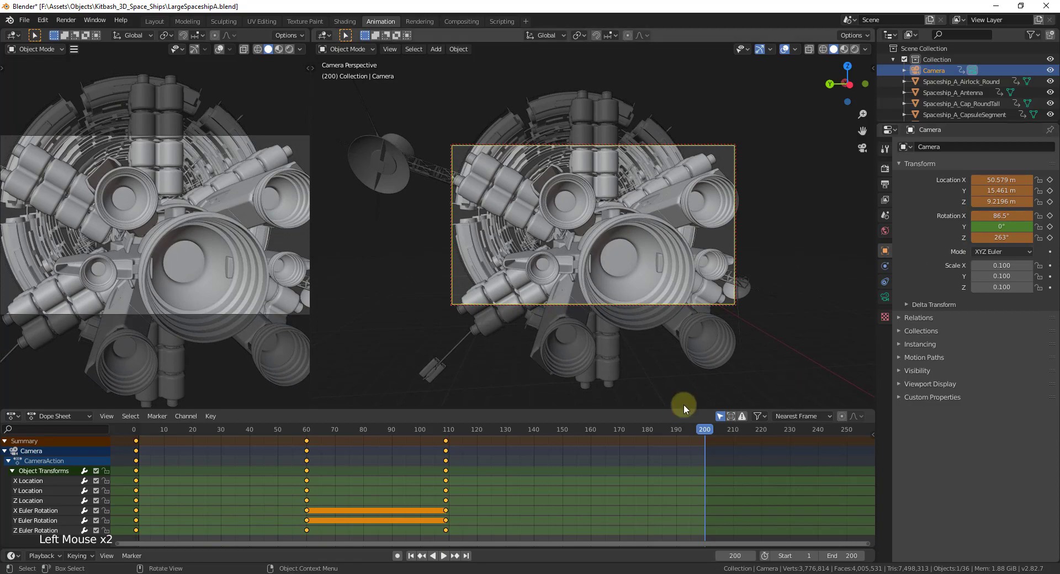
key("i")
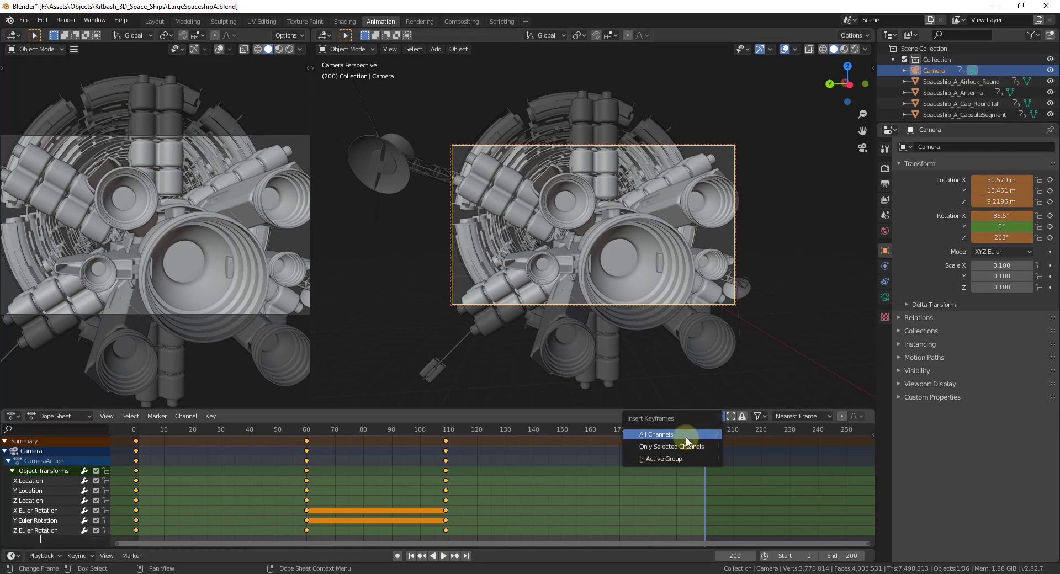
left_click(684, 437)
Play the full camera animation from frame 0 to review it, and show the camera's lens settings
left_click_drag(704, 432, 135, 439)
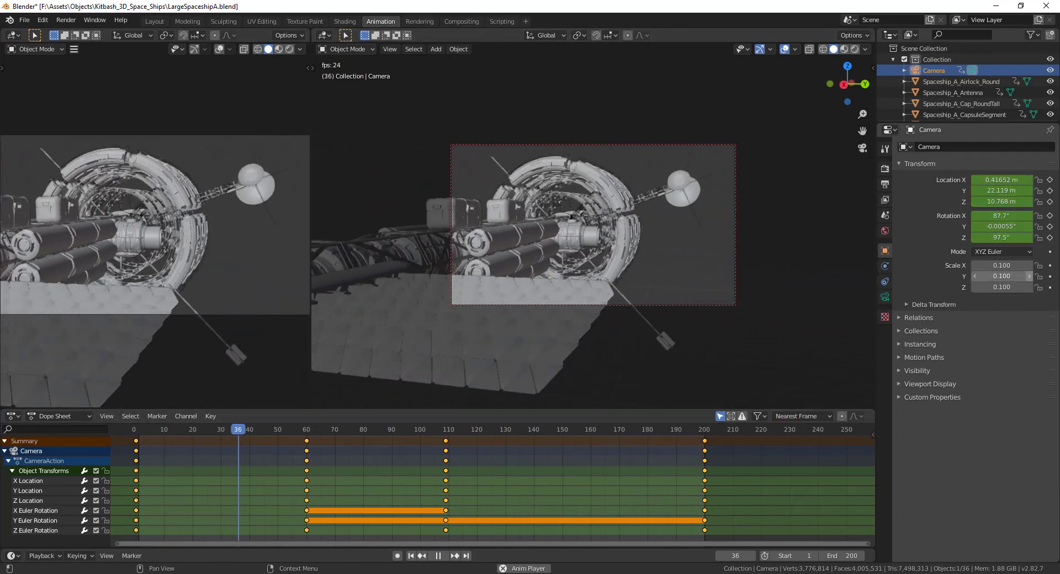
left_click(885, 296)
key("Escape")
left_click(684, 316)
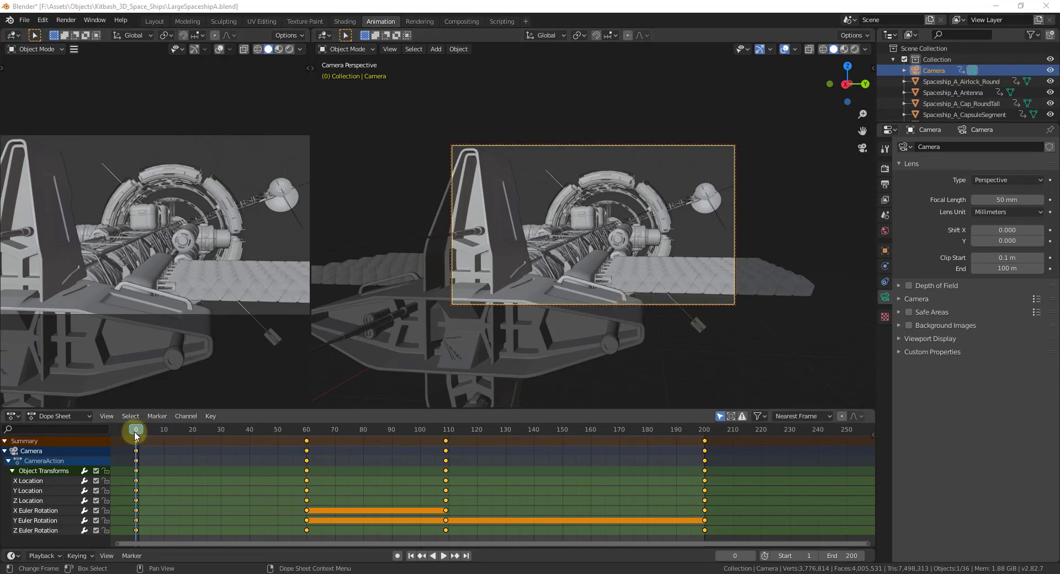
Keyframe the camera's Clip End at 500 m on frame 0 and play the animation from there
left_click_drag(136, 435, 491, 436)
left_click(495, 230)
left_click(474, 243)
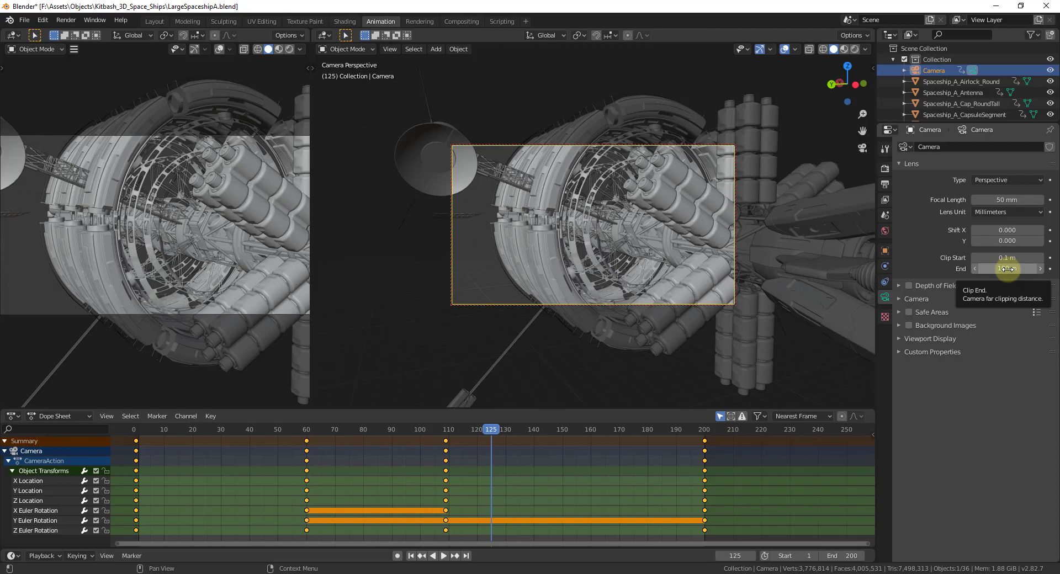
left_click_drag(489, 430, 136, 451)
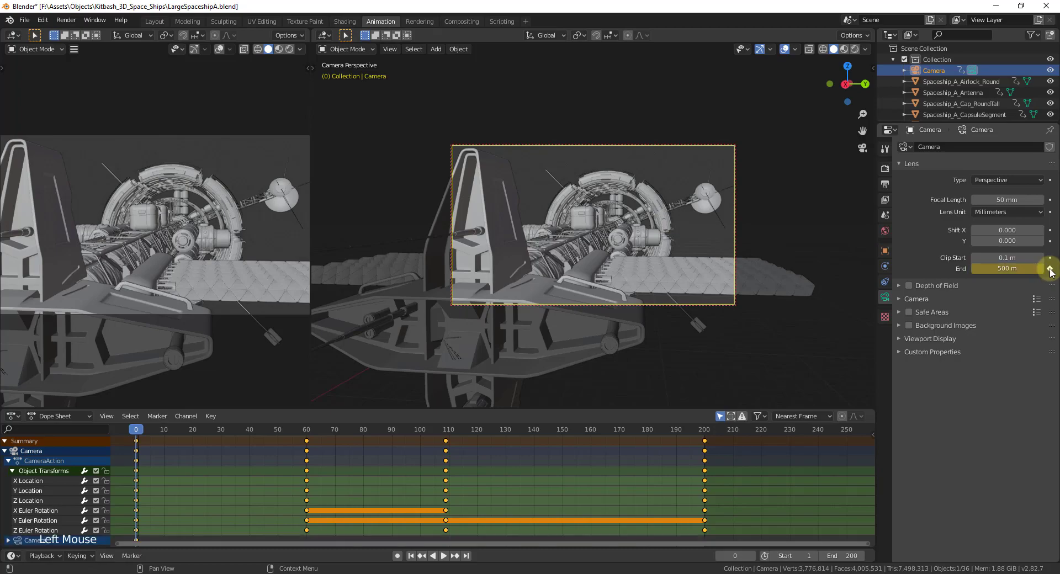
left_click_drag(136, 433, 134, 474)
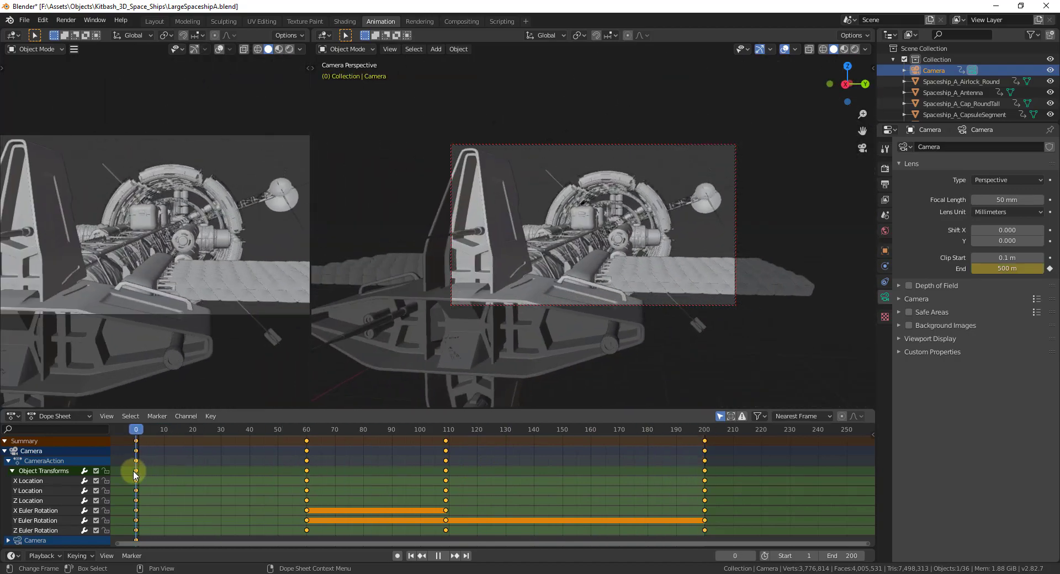